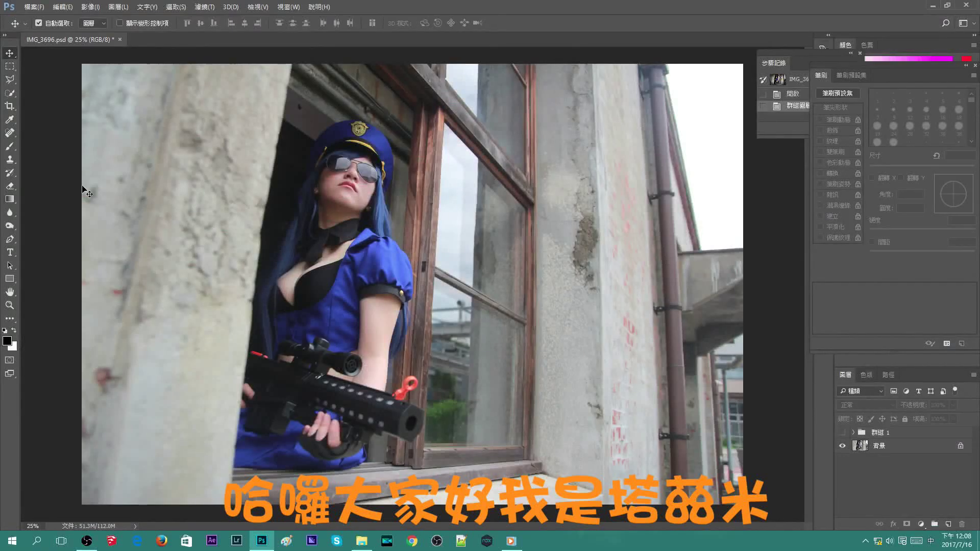
# On a duplicate layer, use Camera Raw to warm the photo, add contrast, clarity and vibrance, and slightly lower exposure.
pyautogui.moveTo(943, 524); pyautogui.dragTo(946, 524)
pyautogui.click(204, 7)
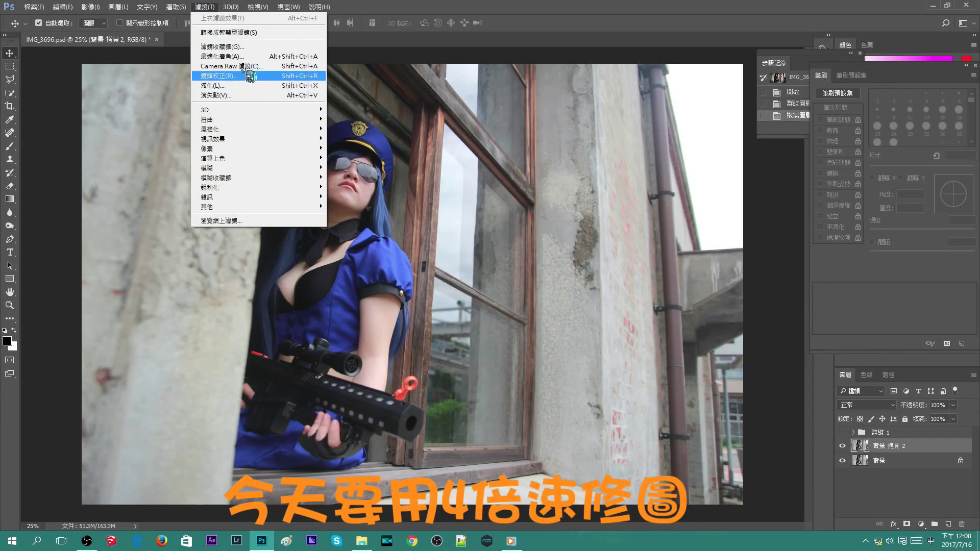
pyautogui.click(240, 81)
pyautogui.moveTo(687, 351); pyautogui.dragTo(705, 351)
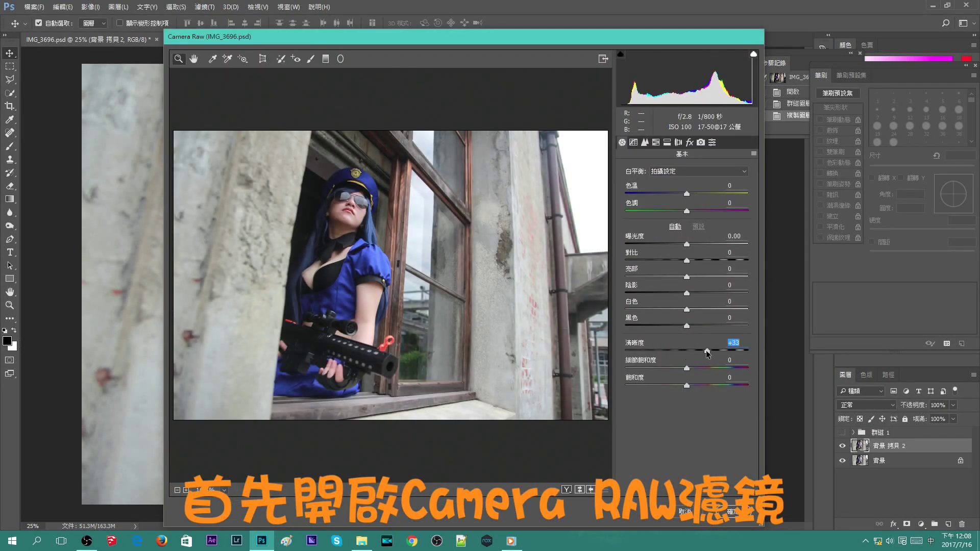
pyautogui.moveTo(686, 194); pyautogui.dragTo(693, 194)
pyautogui.moveTo(687, 260); pyautogui.dragTo(704, 261)
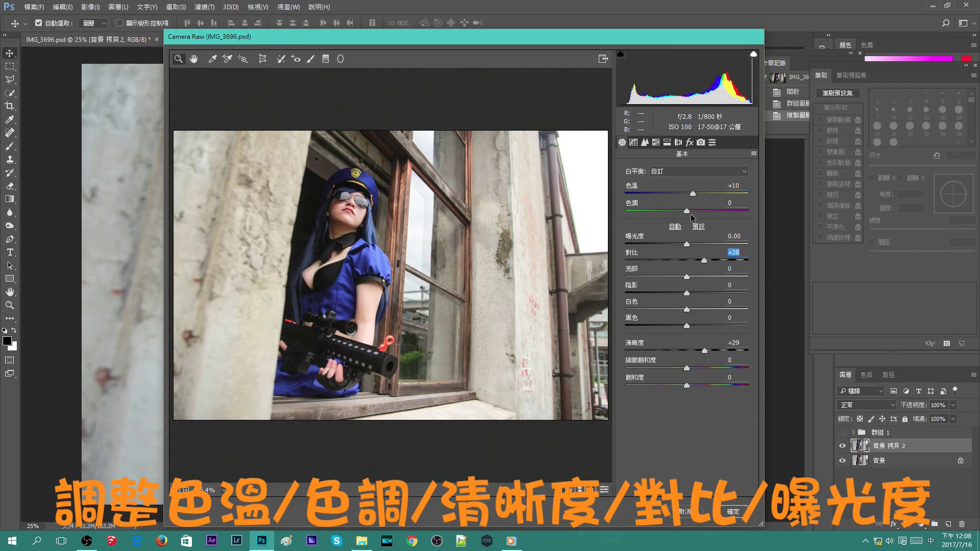
pyautogui.moveTo(693, 193)
pyautogui.mouseDown()
pyautogui.moveTo(695, 210)
pyautogui.moveTo(698, 194)
pyautogui.mouseUp()
pyautogui.moveTo(687, 246); pyautogui.dragTo(685, 246)
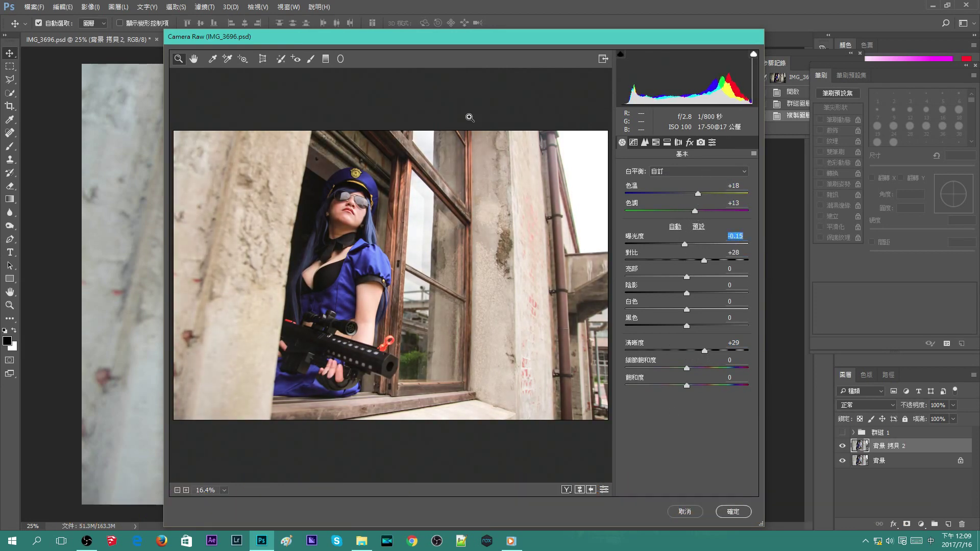
pyautogui.moveTo(686, 368); pyautogui.dragTo(706, 368)
pyautogui.press('Return')
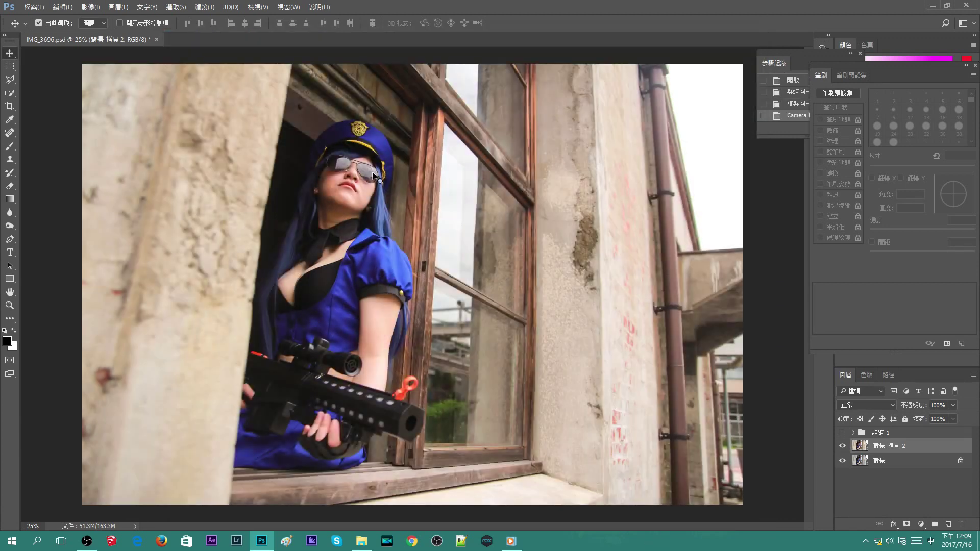
# Apply a Photo Filter with the custom brown colour 714900.
pyautogui.click(91, 6)
pyautogui.click(225, 125)
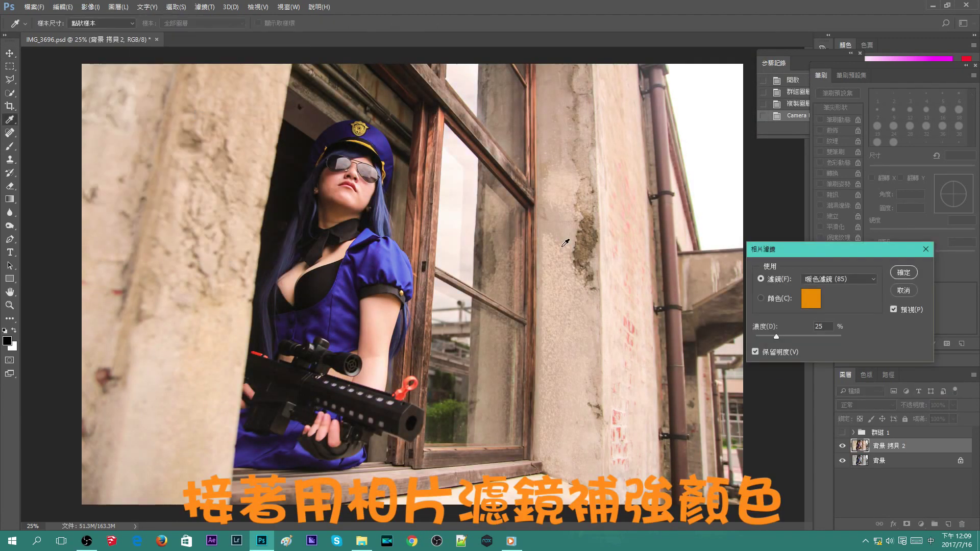
pyautogui.click(811, 298)
pyautogui.write('714900')
pyautogui.click(919, 298)
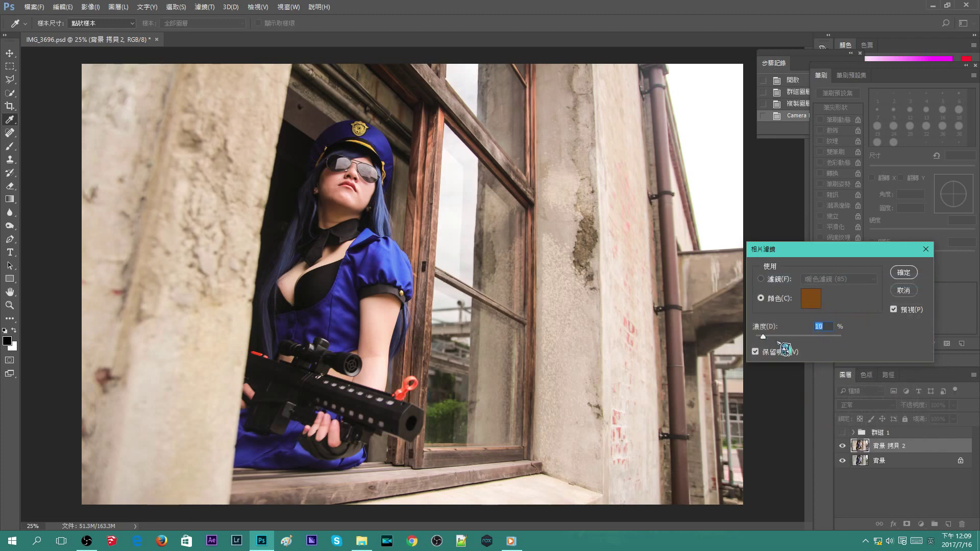
pyautogui.press('Return')
# Zoom in on the model's face to prepare for blemish retouching.
pyautogui.press('v')
pyautogui.scroll(3, 344, 205)
pyautogui.scroll(2, 344, 205)
pyautogui.click(9, 132)
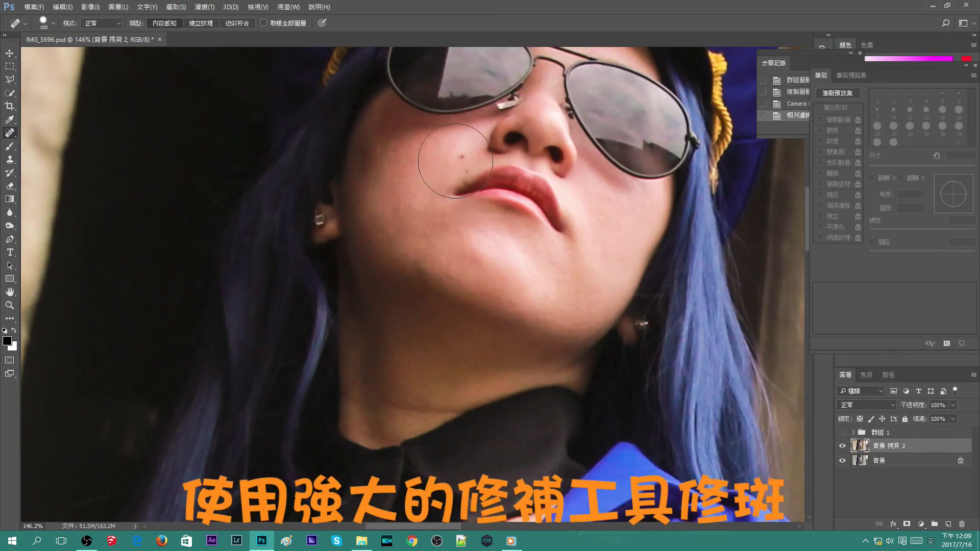
# Spot-heal the mole beside the nose and a small spot on the cheek.
pyautogui.click(462, 154)
pyautogui.press('[')
pyautogui.press('[')
pyautogui.press('[')
pyautogui.click(393, 150)
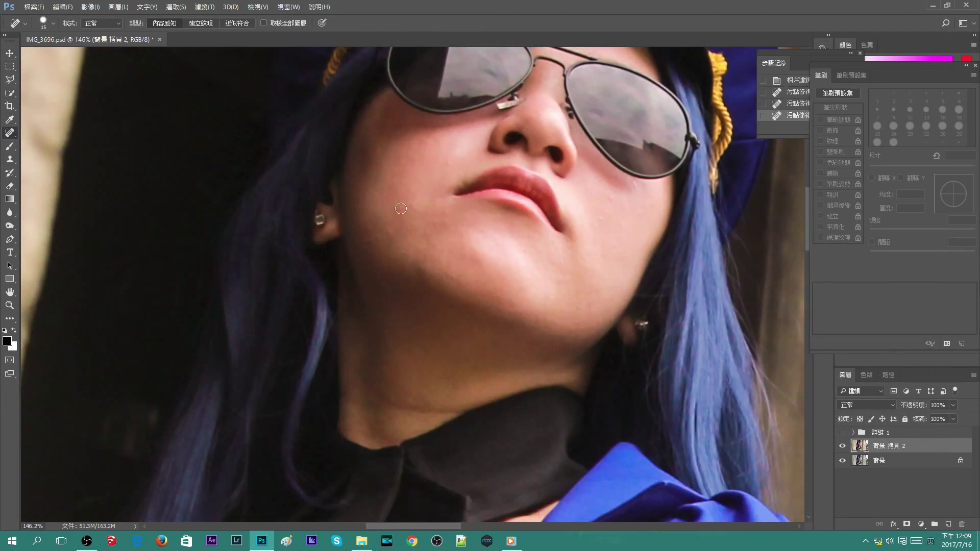
pyautogui.scroll(-2, 652, 215)
pyautogui.scroll(-2, 652, 215)
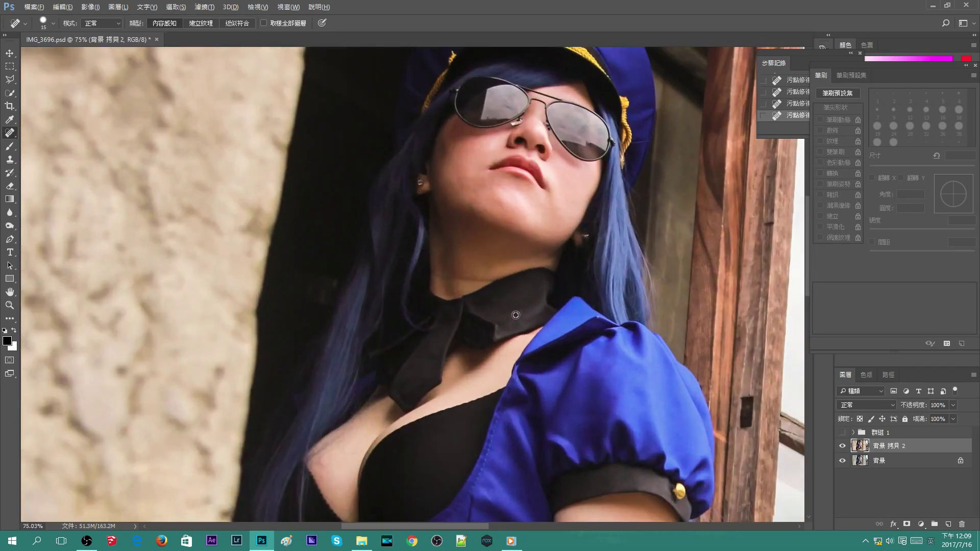
pyautogui.scroll(-2, 652, 215)
# Polygonal-lasso the face and soften its skin with Camera Raw Clarity -33, then deselect.
pyautogui.click(9, 79)
pyautogui.click(59, 89)
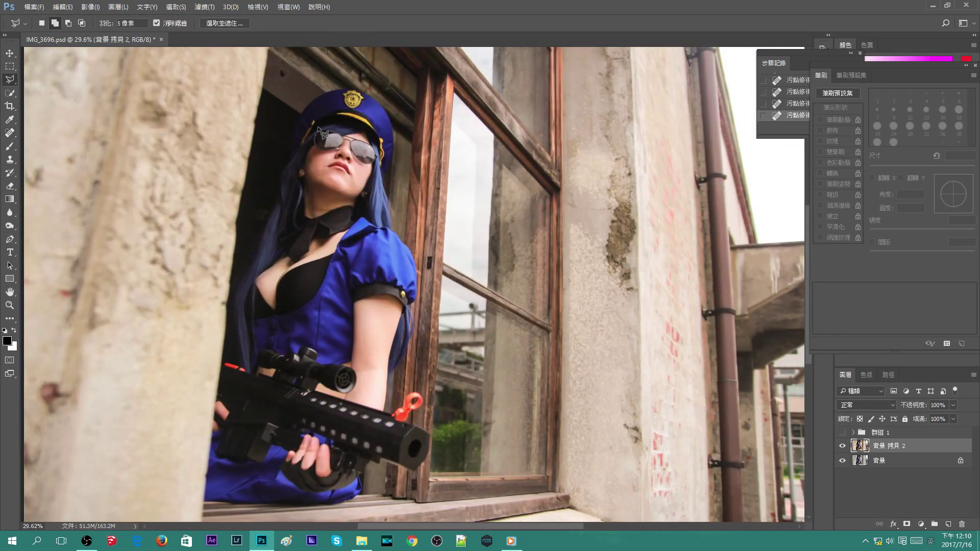
pyautogui.click(289, 194)
pyautogui.click(366, 225)
pyautogui.click(337, 127)
pyautogui.click(204, 7)
pyautogui.click(227, 38)
pyautogui.moveTo(687, 349); pyautogui.dragTo(663, 349)
pyautogui.press('Return')
pyautogui.hotkey('ctrl', 'd')
# Outline the arm and hand with a polygonal lasso selection.
pyautogui.click(349, 295)
pyautogui.click(350, 352)
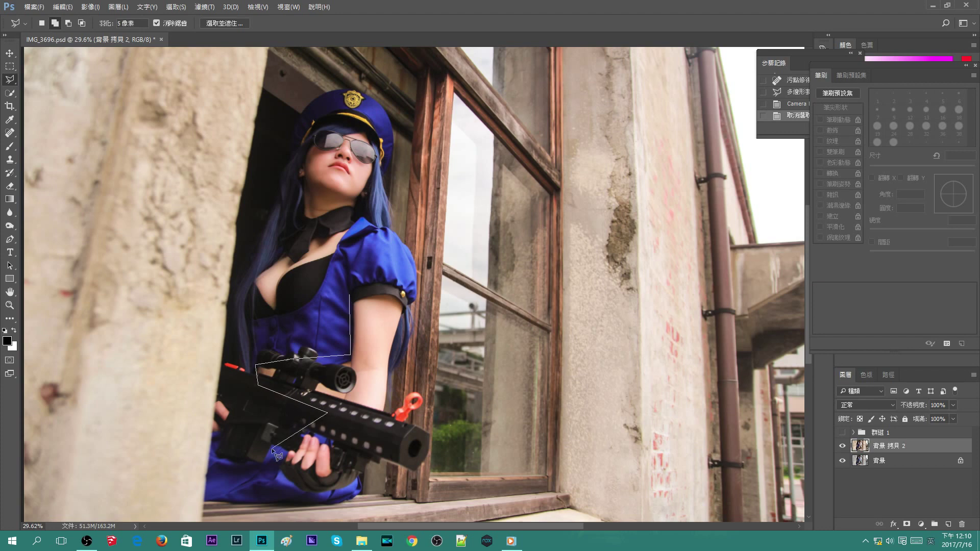
pyautogui.click(289, 476)
pyautogui.click(351, 470)
pyautogui.click(361, 441)
pyautogui.click(355, 301)
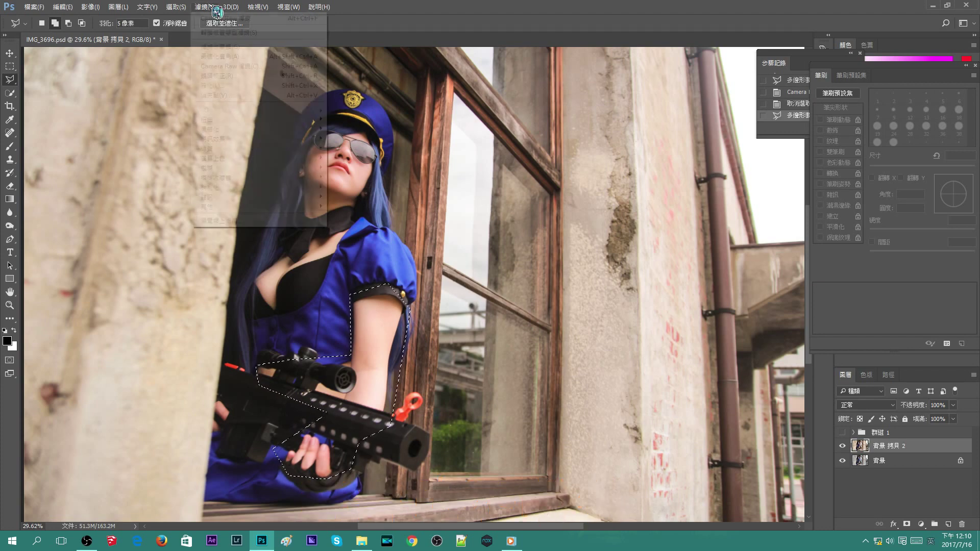
pyautogui.scroll(3, 328, 291)
# In Liquify, push the lower jaw contour inward with the Forward Warp brush.
pyautogui.click(204, 7)
pyautogui.click(220, 84)
pyautogui.scroll(5, 311, 132)
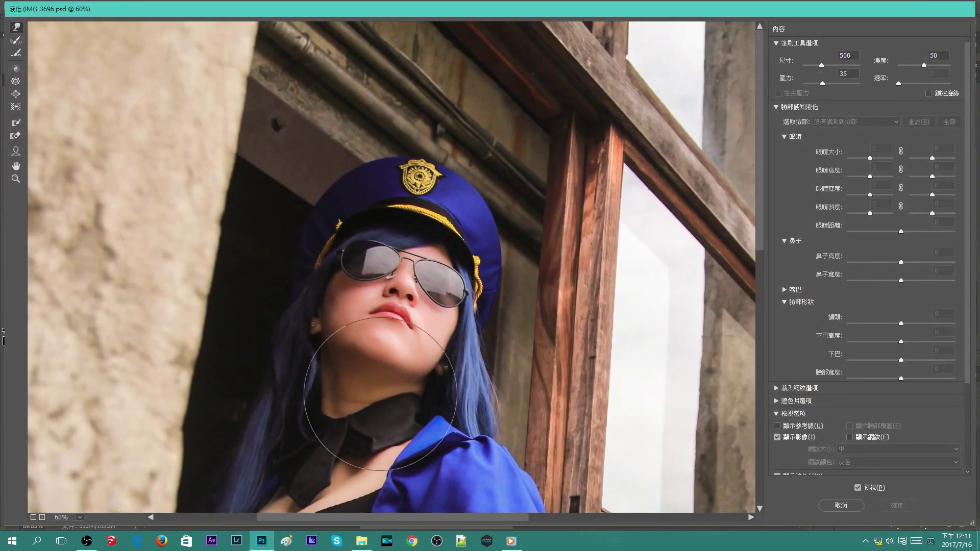
pyautogui.press('[')
pyautogui.press('[')
pyautogui.press('[')
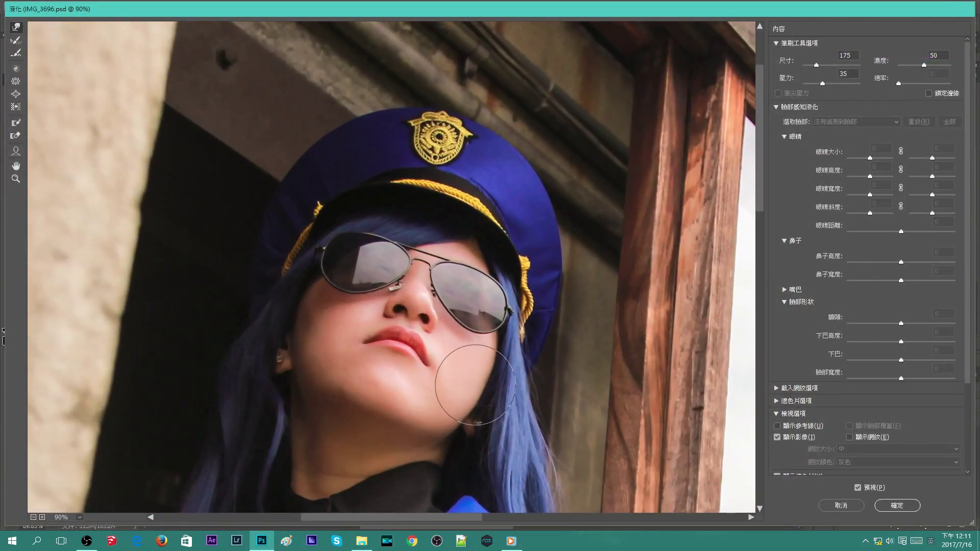
pyautogui.moveTo(433, 420); pyautogui.dragTo(438, 411)
pyautogui.press(']')
pyautogui.press(']')
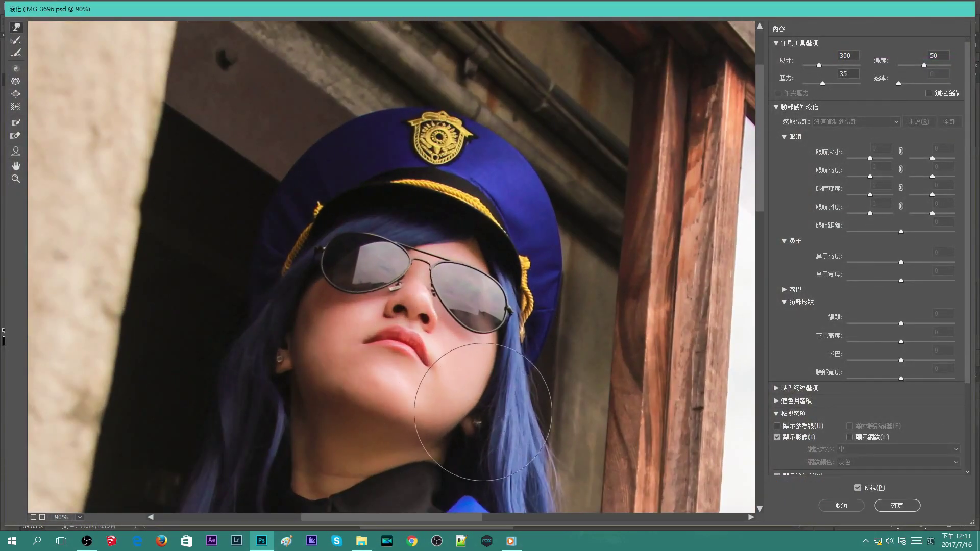
pyautogui.press(']')
pyautogui.press(']')
pyautogui.press(']')
pyautogui.press('[')
pyautogui.press('[')
pyautogui.press('[')
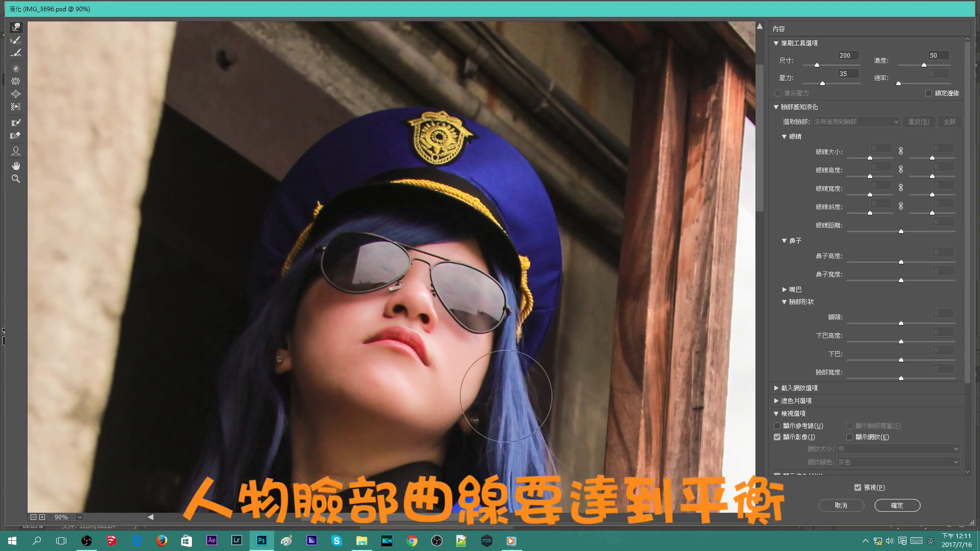
pyautogui.press('[')
pyautogui.press('[')
pyautogui.press('[')
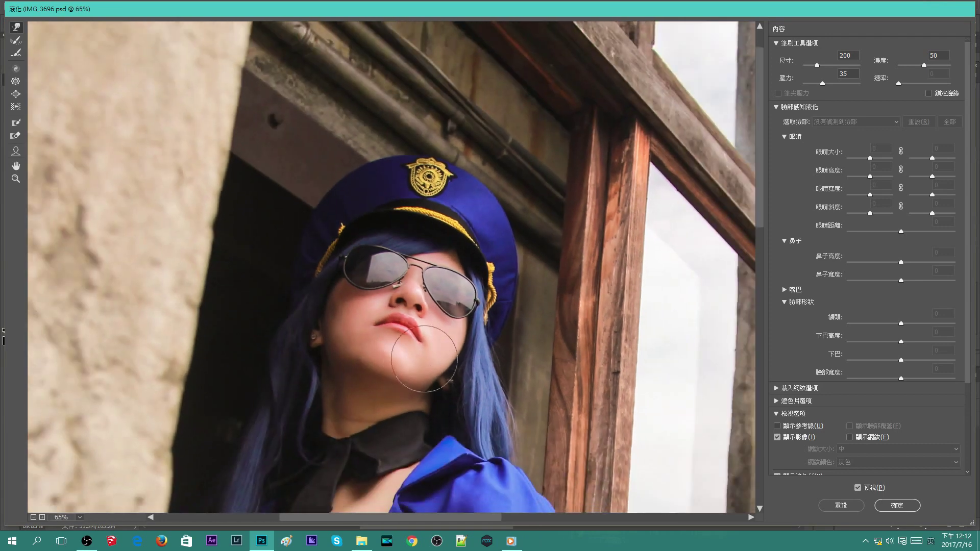
# Compare with the original, reshape the jaw near the chin, and apply the Liquify.
pyautogui.click(857, 487)
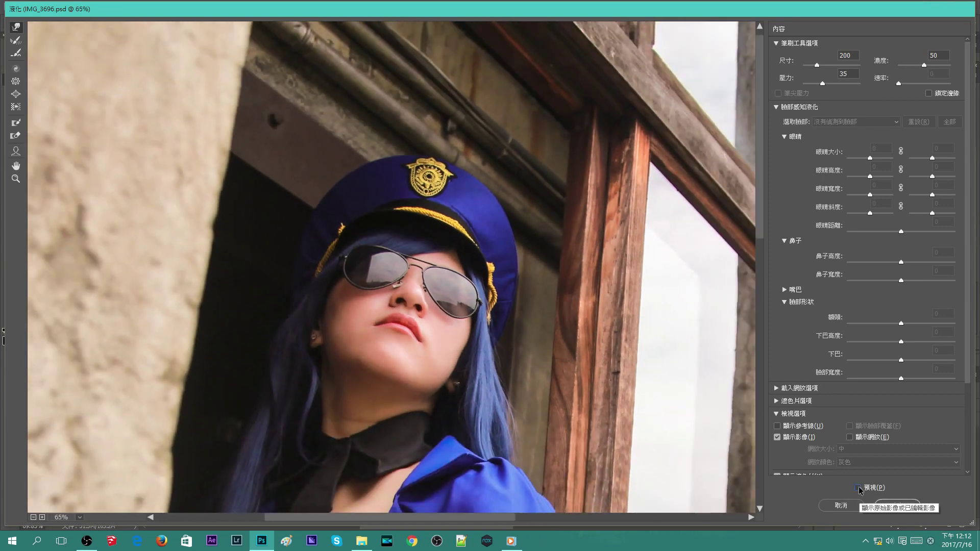
pyautogui.click(857, 489)
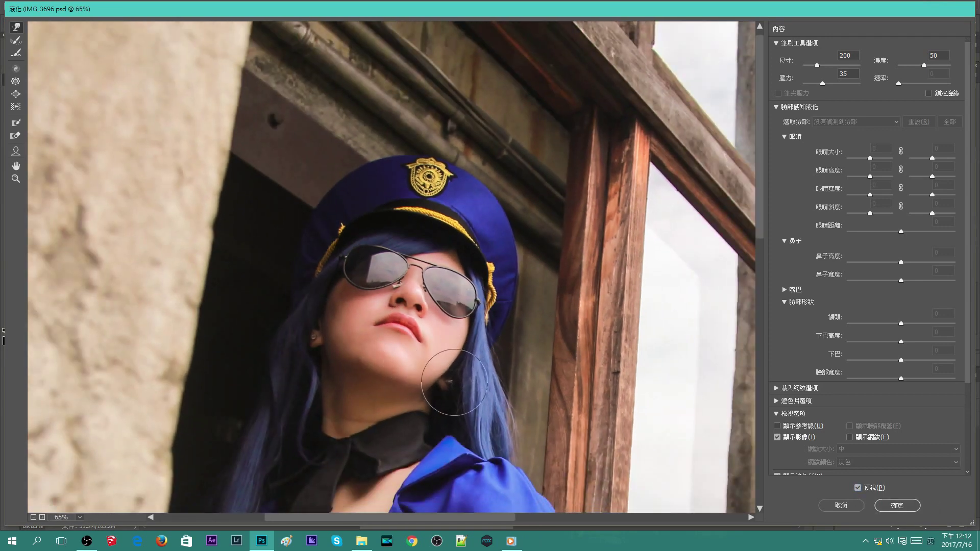
pyautogui.moveTo(426, 381); pyautogui.dragTo(450, 415)
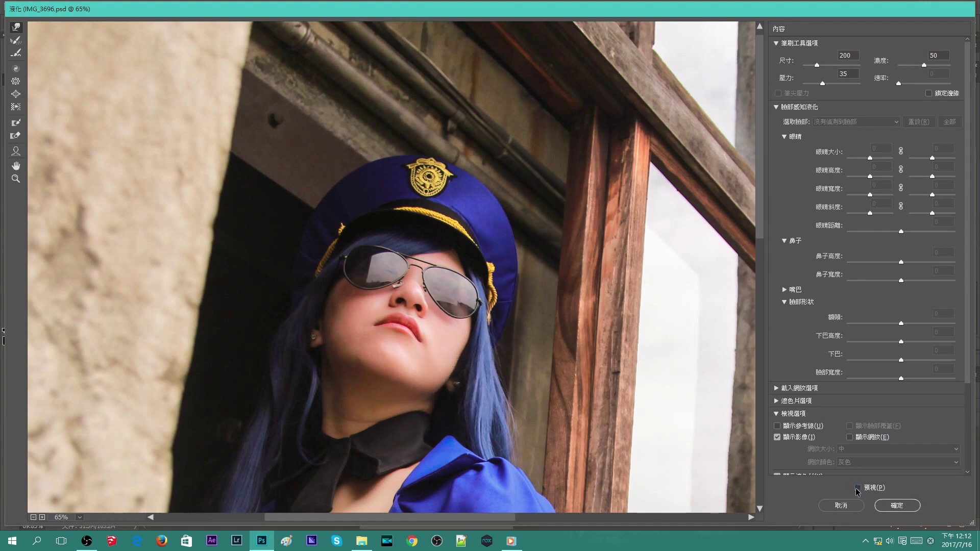
pyautogui.scroll(-5, 451, 415)
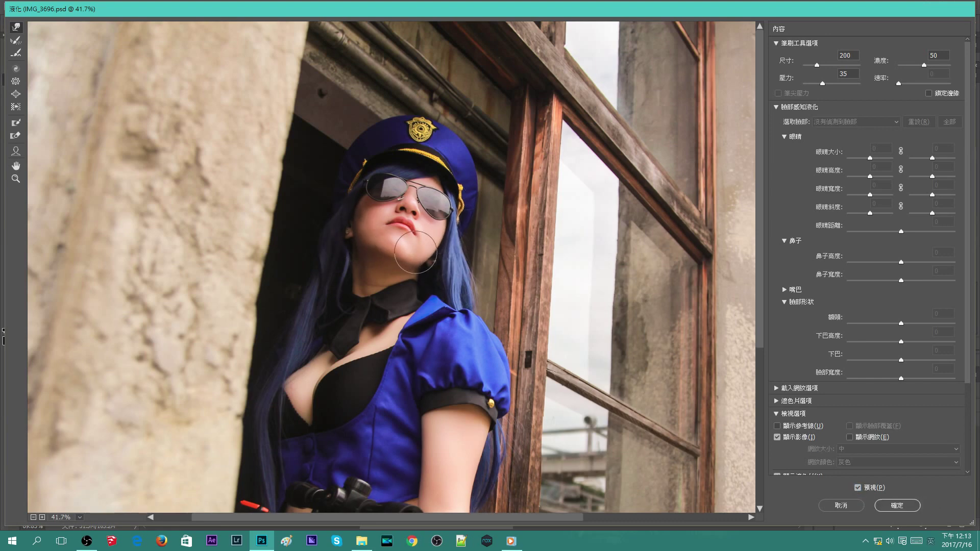
pyautogui.scroll(-2, 413, 460)
pyautogui.press('Return')
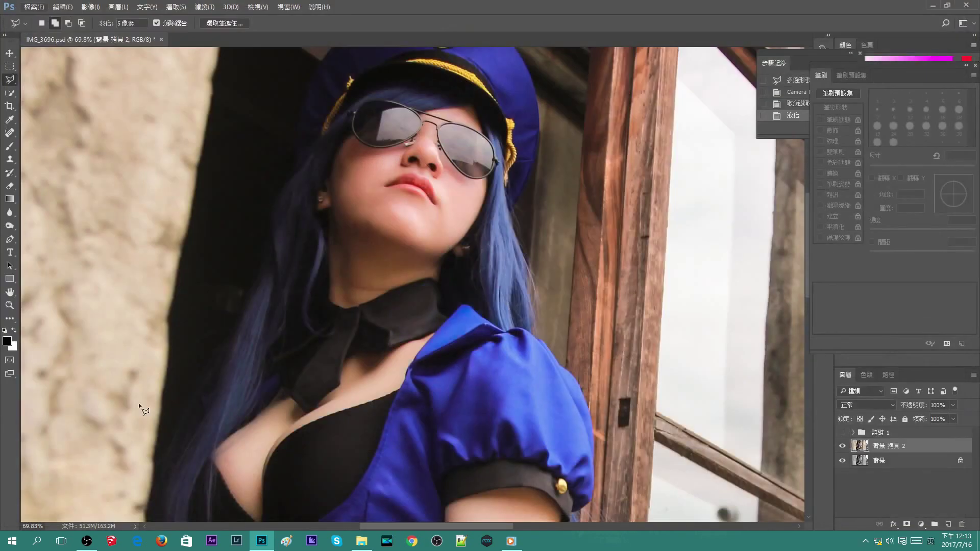
# Spot-heal three blemishes on the chest and fit the whole photo in view.
pyautogui.click(352, 394)
pyautogui.click(347, 388)
pyautogui.click(341, 382)
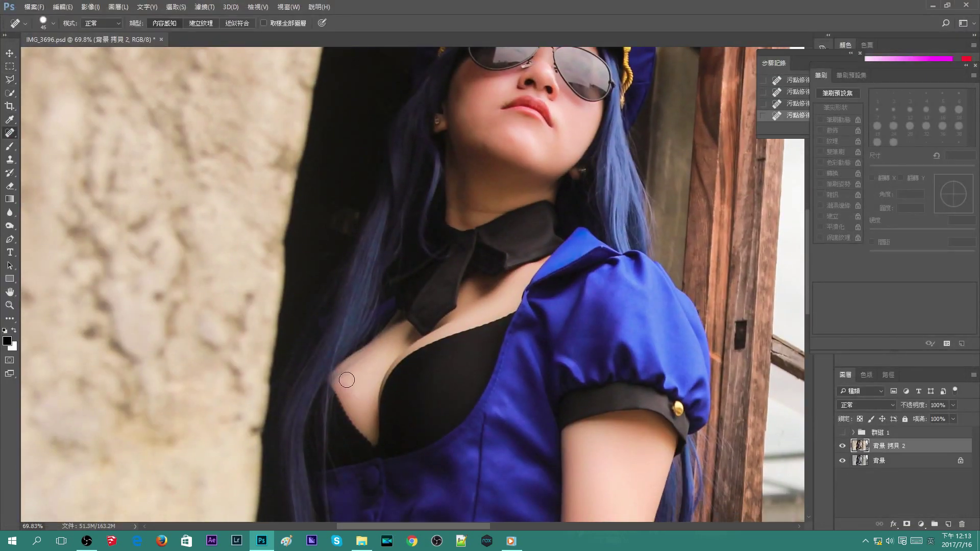
pyautogui.hotkey('ctrl', '0')
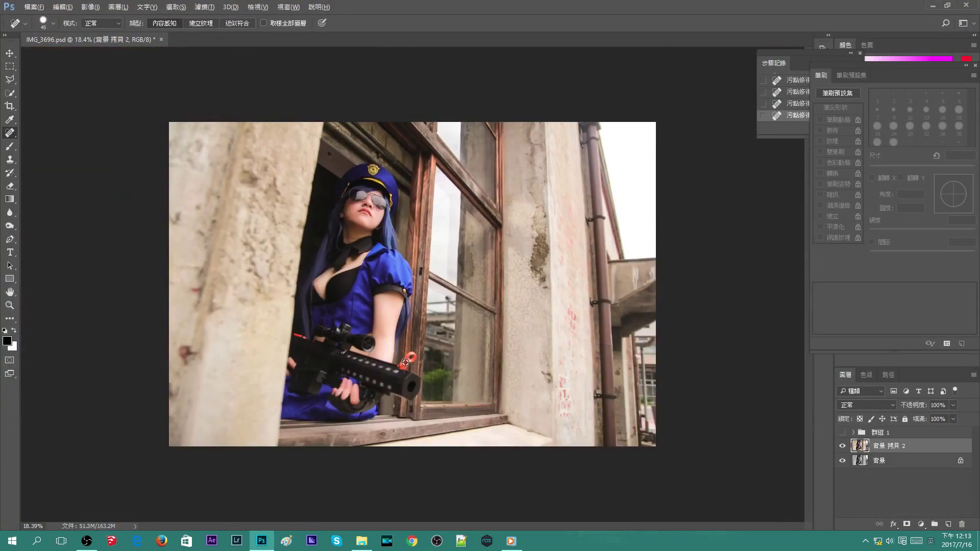
pyautogui.scroll(3, 385, 383)
pyautogui.scroll(3, 386, 382)
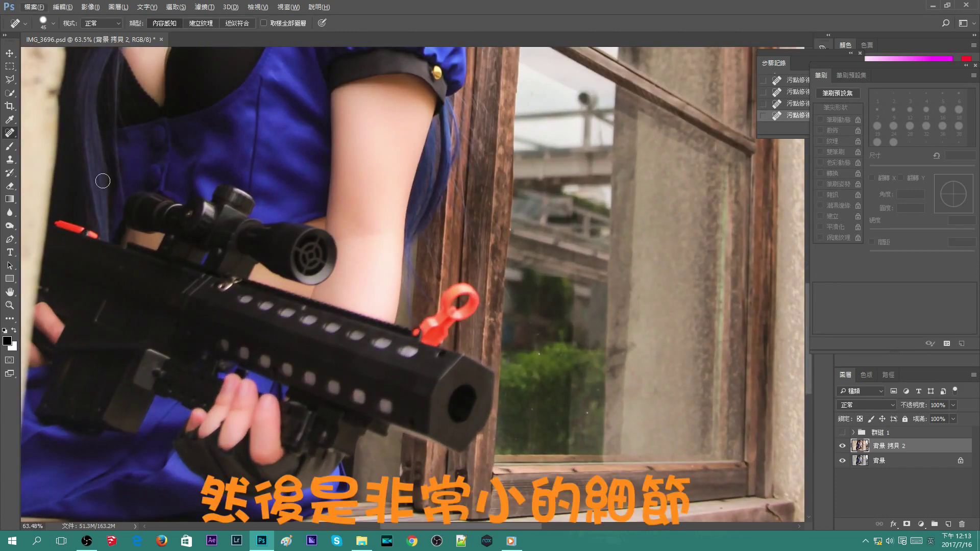
# Lasso around the orange gun part and try a Color Range selection.
pyautogui.press('l')
pyautogui.click(433, 289)
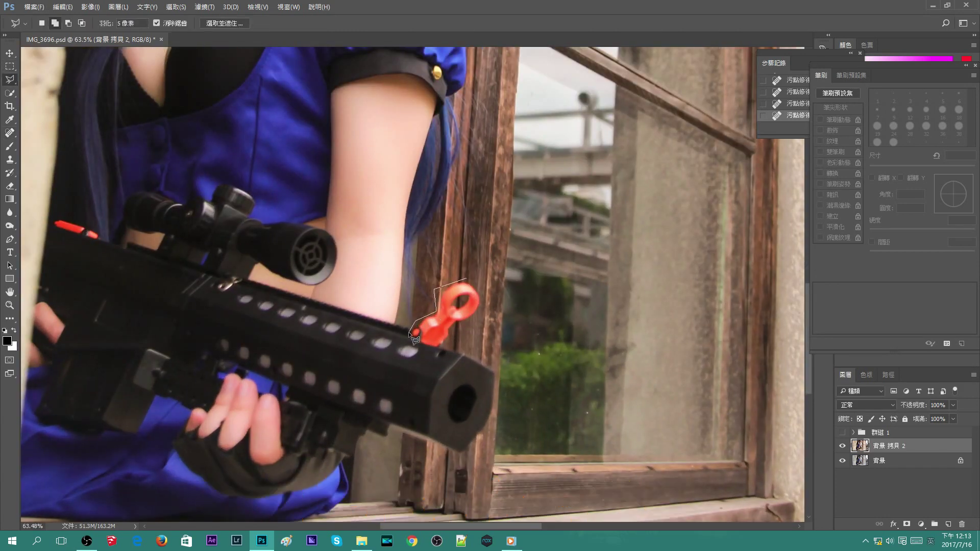
pyautogui.click(468, 282)
pyautogui.click(176, 7)
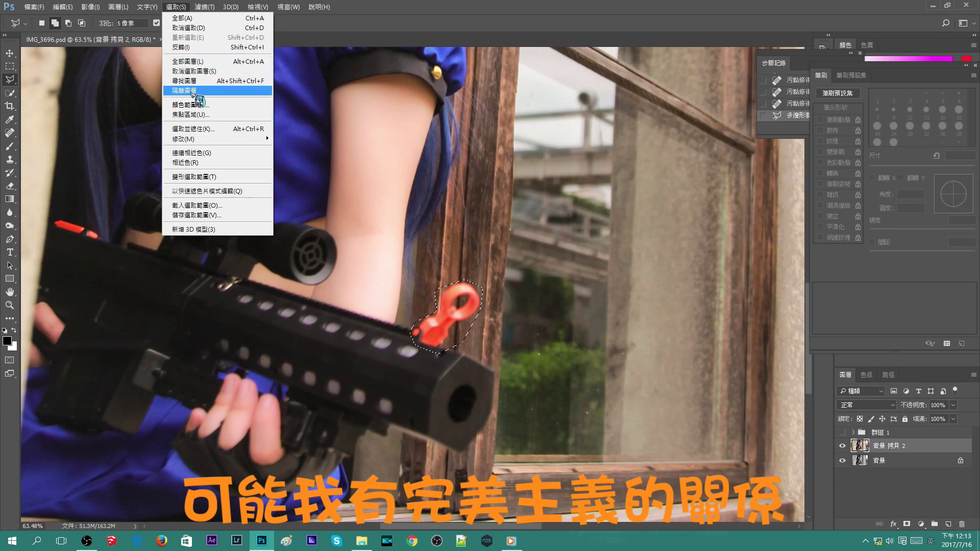
pyautogui.click(184, 96)
pyautogui.click(448, 288)
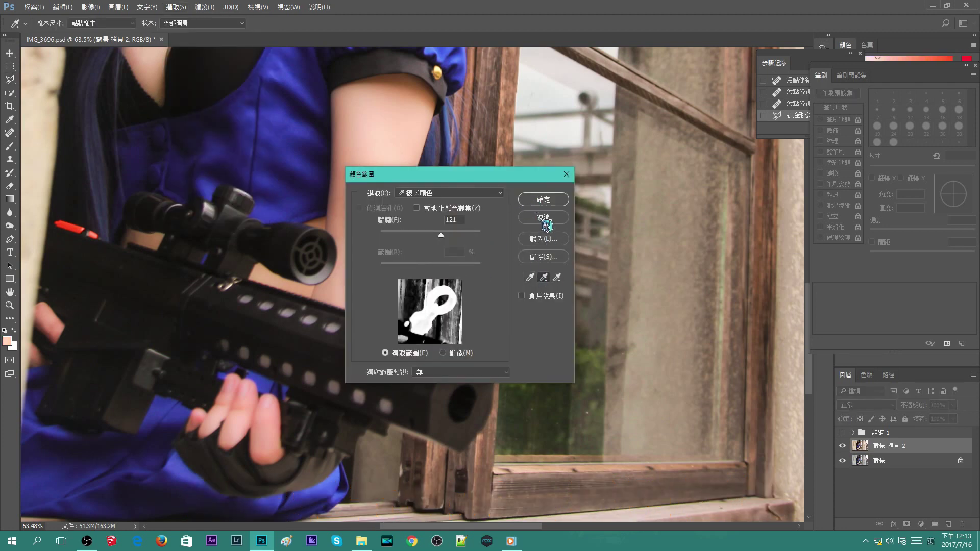
# Select the orange clip via Color Range with adjusted Fuzziness and copy it to a new layer.
pyautogui.click(543, 217)
pyautogui.click(176, 6)
pyautogui.click(184, 96)
pyautogui.moveTo(441, 234); pyautogui.dragTo(478, 235)
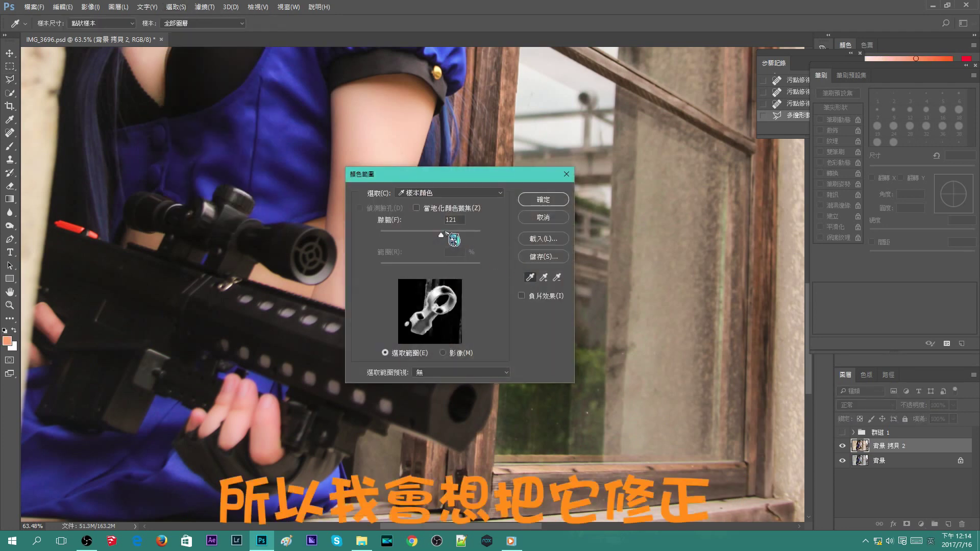
pyautogui.press('Return')
pyautogui.hotkey('ctrl', 'd')
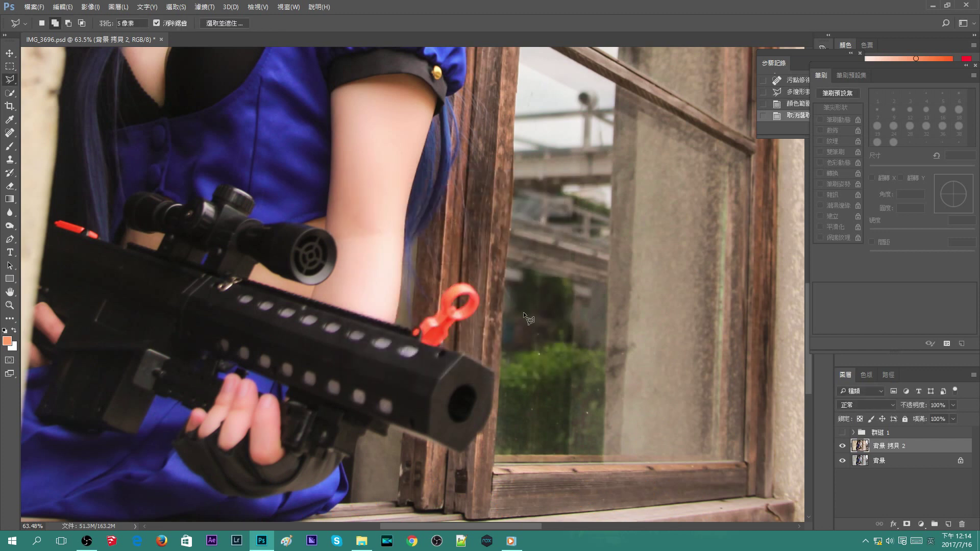
pyautogui.hotkey('ctrl', 'alt', 'z')
pyautogui.hotkey('ctrl', 'alt', 'z')
pyautogui.hotkey('ctrl', 'j')
pyautogui.hotkey('ctrl', 't')
# Rotate and move the copied clip, hide it, and heal the original orange clip out of the photo.
pyautogui.moveTo(509, 373); pyautogui.dragTo(435, 325)
pyautogui.press('Return')
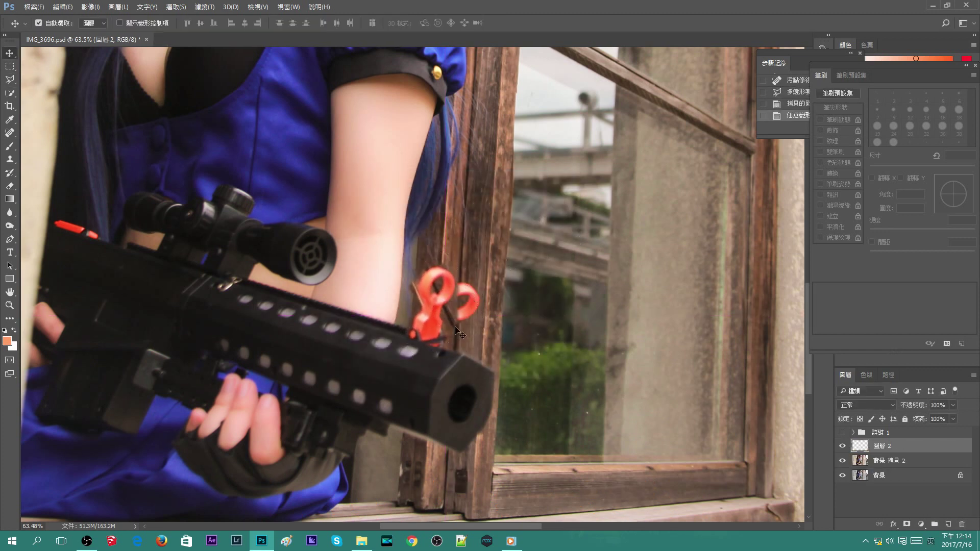
pyautogui.click(845, 447)
pyautogui.press('j')
pyautogui.click(442, 287)
pyautogui.press('Return')
pyautogui.hotkey('alt', '[')
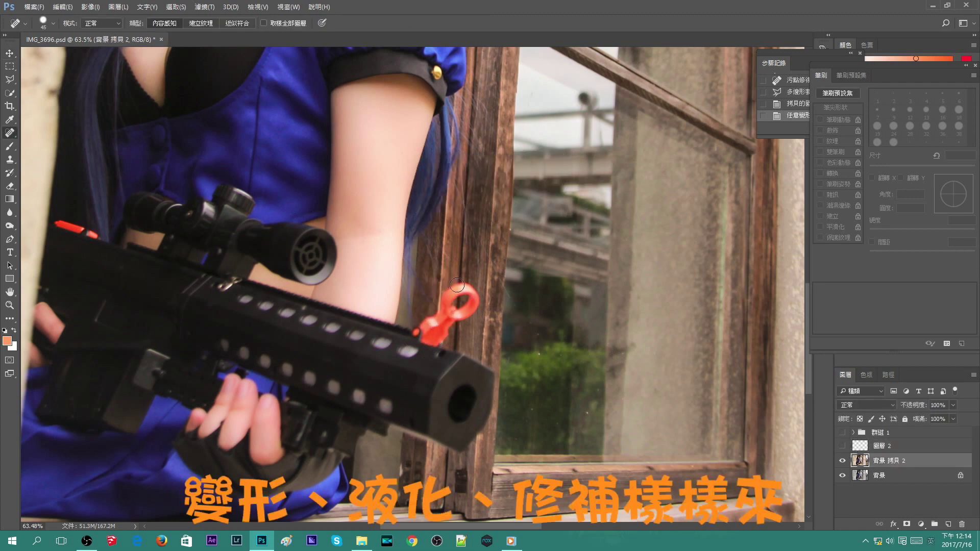
pyautogui.moveTo(466, 287)
pyautogui.mouseDown()
pyautogui.moveTo(472, 306)
pyautogui.moveTo(438, 321)
pyautogui.moveTo(446, 332)
pyautogui.moveTo(431, 326)
pyautogui.mouseUp()
pyautogui.click(845, 447)
# Erase the stray edges around the copied red clip on Layer 2.
pyautogui.press('e')
pyautogui.scroll(3, 481, 328)
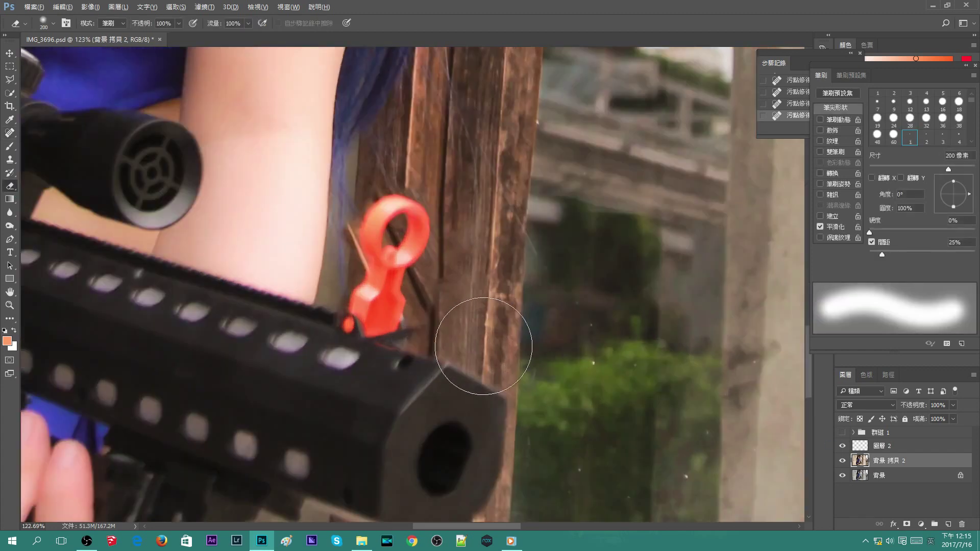
pyautogui.moveTo(420, 323); pyautogui.dragTo(470, 298)
pyautogui.hotkey('alt', ']')
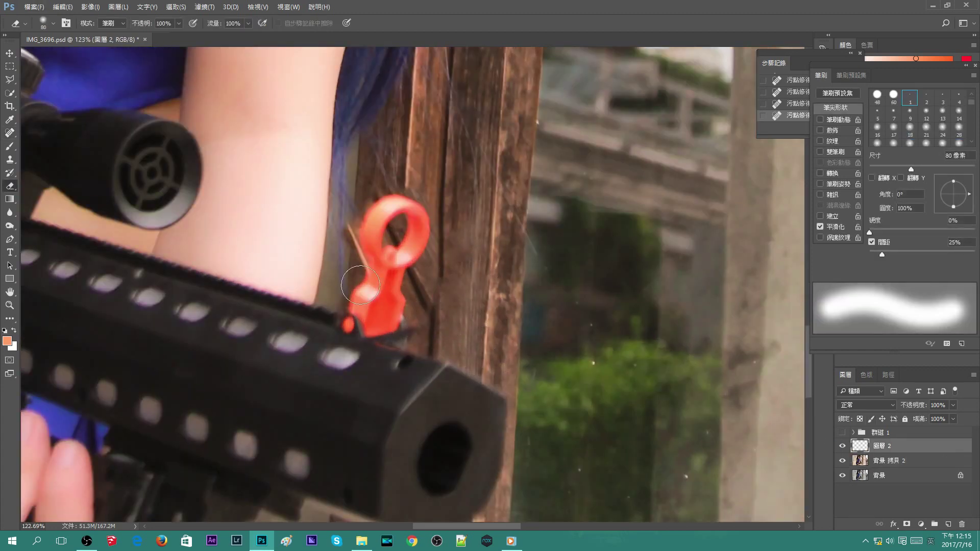
pyautogui.press('.')
pyautogui.press('.')
pyautogui.press('.')
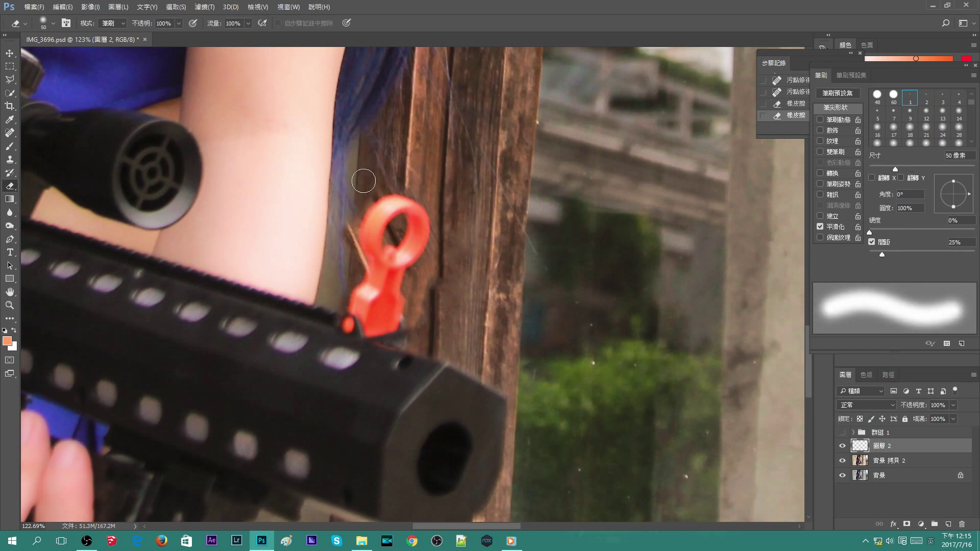
pyautogui.click(398, 226)
pyautogui.hotkey('shift', '.')
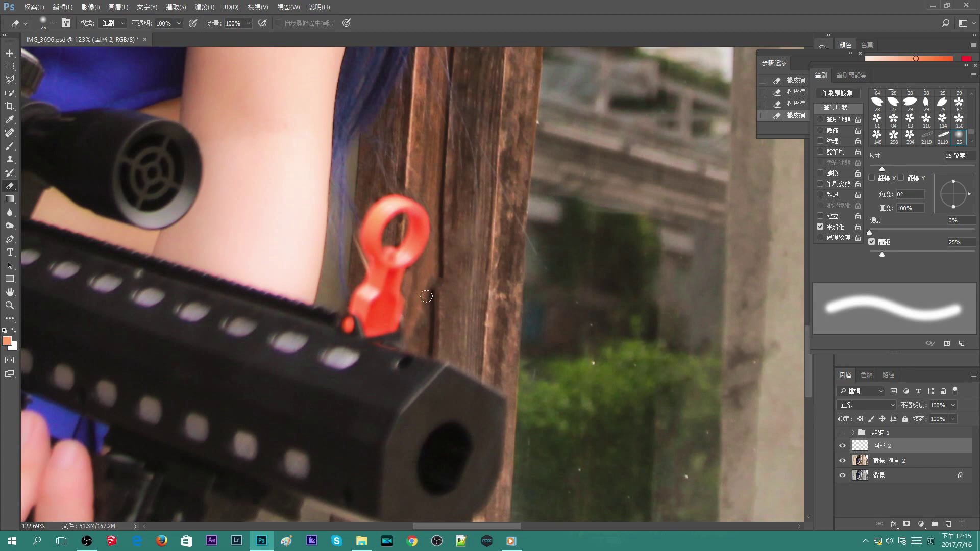
pyautogui.click(62, 7)
pyautogui.moveTo(107, 225)
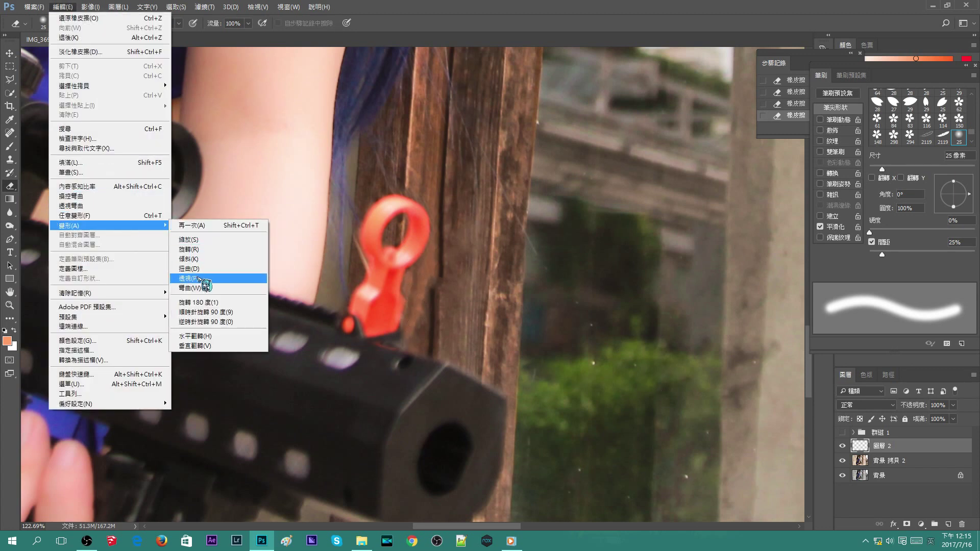
# Apply a Perspective transform to the red clip, adjusting all four corners.
pyautogui.click(199, 281)
pyautogui.moveTo(444, 356); pyautogui.dragTo(444, 387)
pyautogui.moveTo(327, 356); pyautogui.dragTo(328, 342)
pyautogui.moveTo(444, 180); pyautogui.dragTo(438, 190)
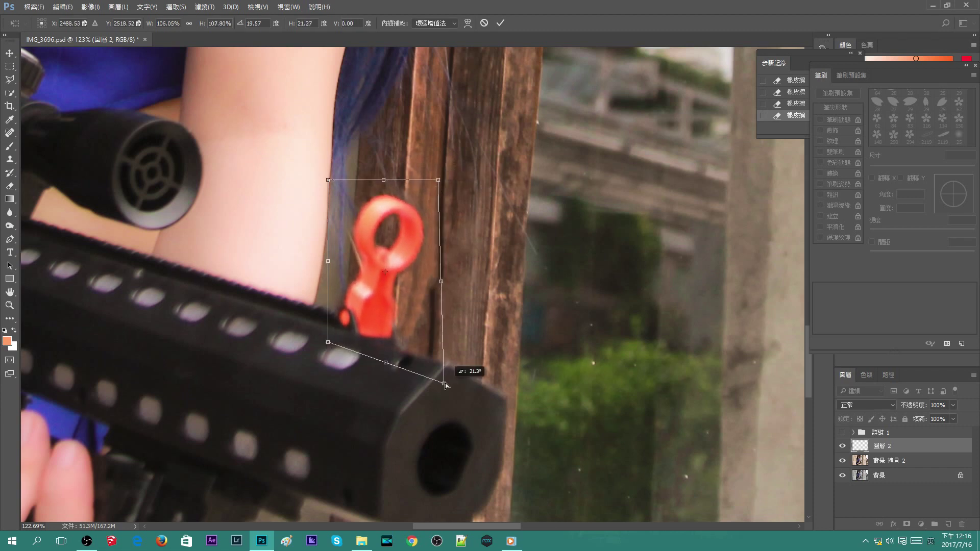
pyautogui.moveTo(445, 390); pyautogui.dragTo(443, 358)
pyautogui.moveTo(437, 180); pyautogui.dragTo(433, 181)
pyautogui.moveTo(328, 179); pyautogui.dragTo(319, 180)
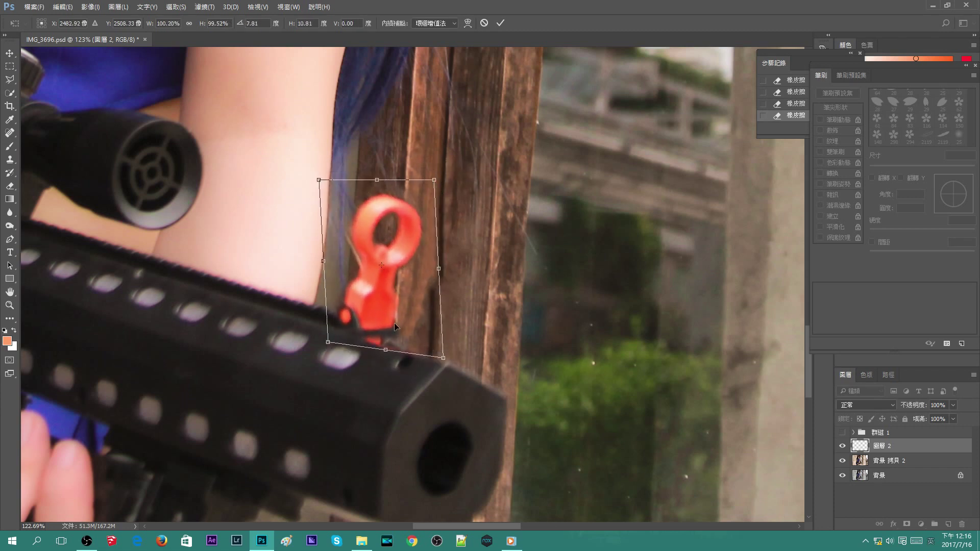
pyautogui.moveTo(443, 358)
pyautogui.mouseDown()
pyautogui.moveTo(444, 375)
pyautogui.moveTo(443, 359)
pyautogui.mouseUp()
pyautogui.press('Return')
# Nudge the clip onto the barrel and rotate it about 11 degrees.
pyautogui.moveTo(383, 323); pyautogui.dragTo(379, 326)
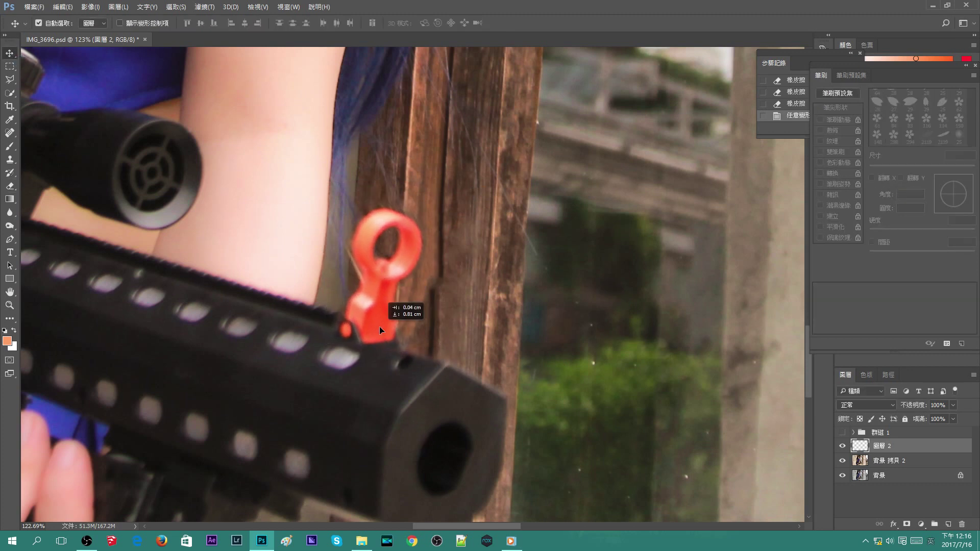
pyautogui.scroll(-3, 480, 290)
pyautogui.hotkey('ctrl', 't')
pyautogui.moveTo(491, 300)
pyautogui.mouseDown()
pyautogui.moveTo(488, 310)
pyautogui.moveTo(459, 308)
pyautogui.mouseUp()
pyautogui.press('Return')
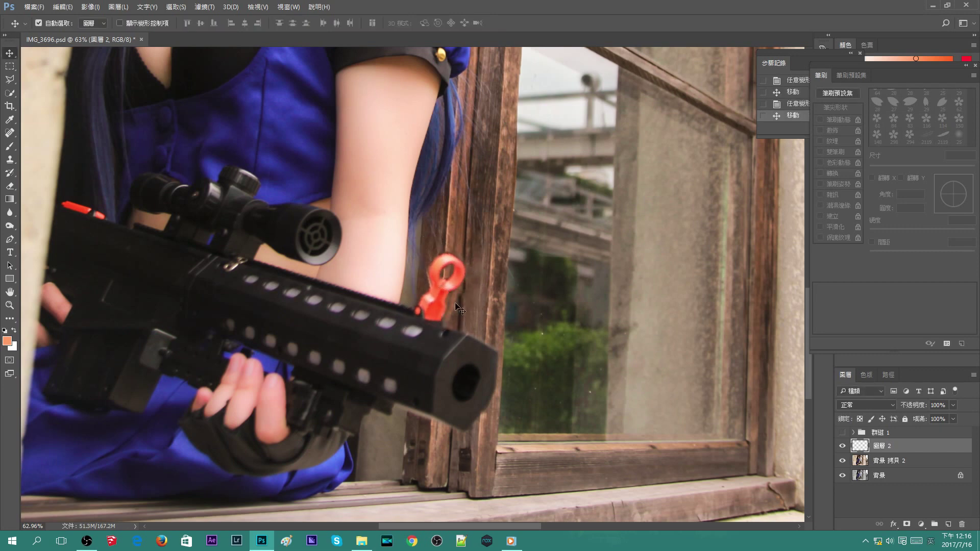
# Slightly warp the red clip's shape with Liquify, then apply a second Liquify pass.
pyautogui.click(206, 7)
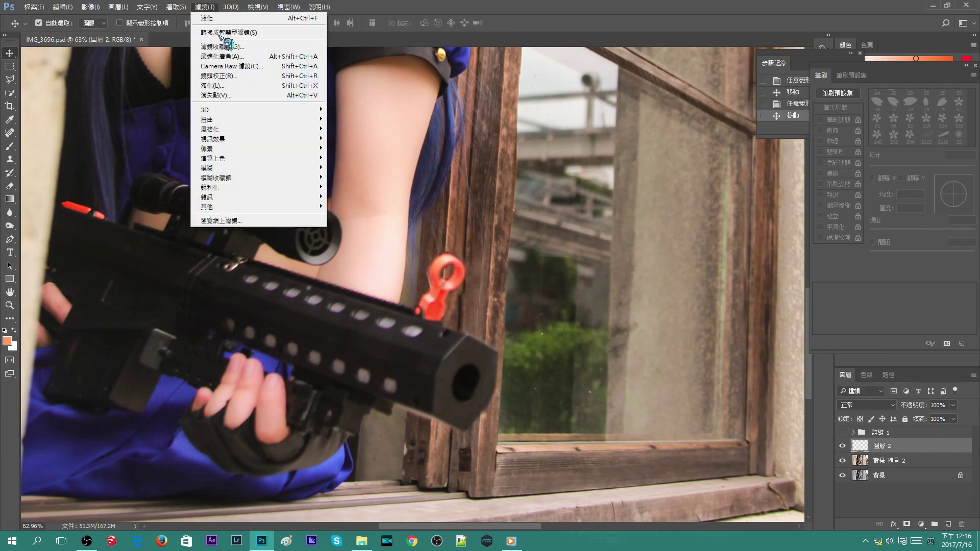
pyautogui.click(240, 99)
pyautogui.moveTo(384, 376); pyautogui.dragTo(391, 367)
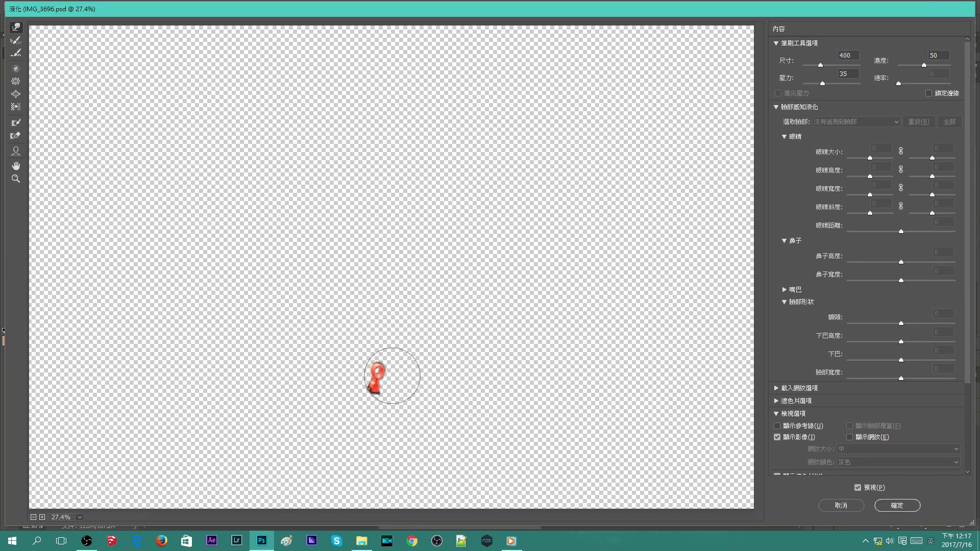
pyautogui.press('Return')
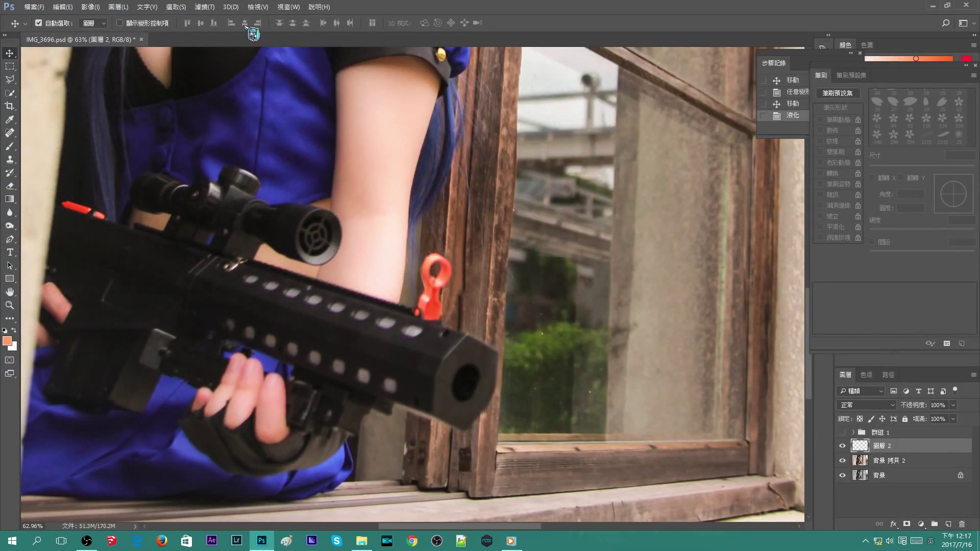
pyautogui.scroll(3, 402, 272)
pyautogui.click(204, 7)
pyautogui.click(240, 91)
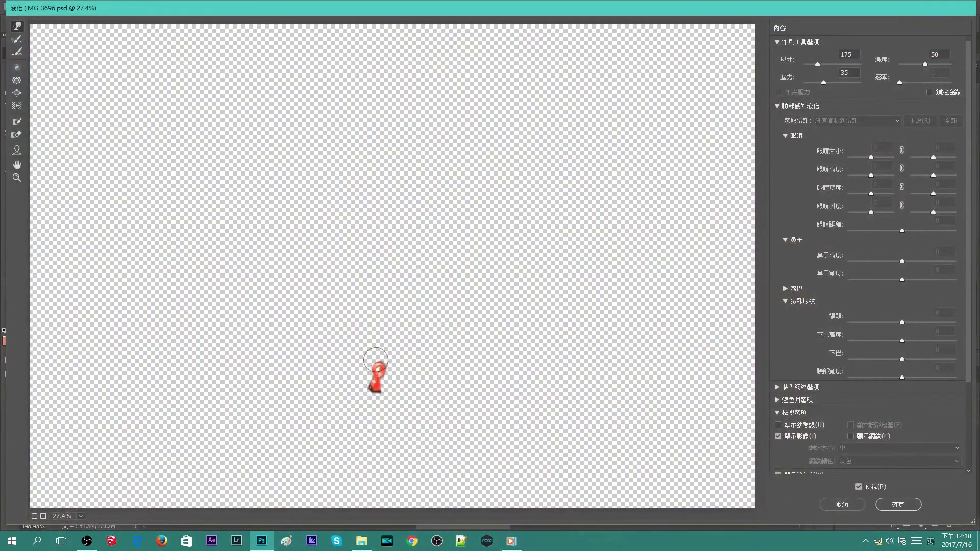
pyautogui.press('Return')
# Liquify again to push the clip's head slightly down and right.
pyautogui.scroll(-2, 586, 329)
pyautogui.scroll(-2, 587, 330)
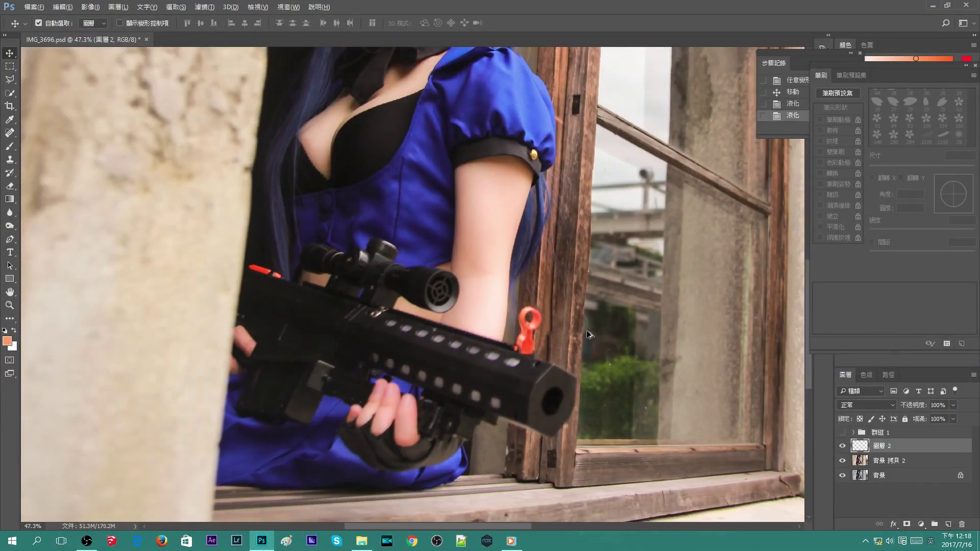
pyautogui.scroll(2, 585, 328)
pyautogui.click(204, 7)
pyautogui.click(240, 91)
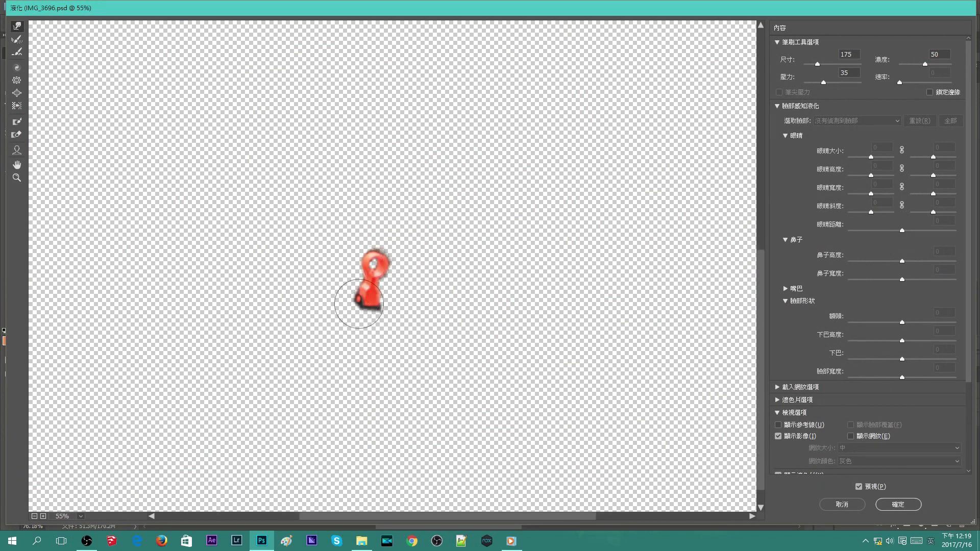
pyautogui.moveTo(368, 237); pyautogui.dragTo(394, 275)
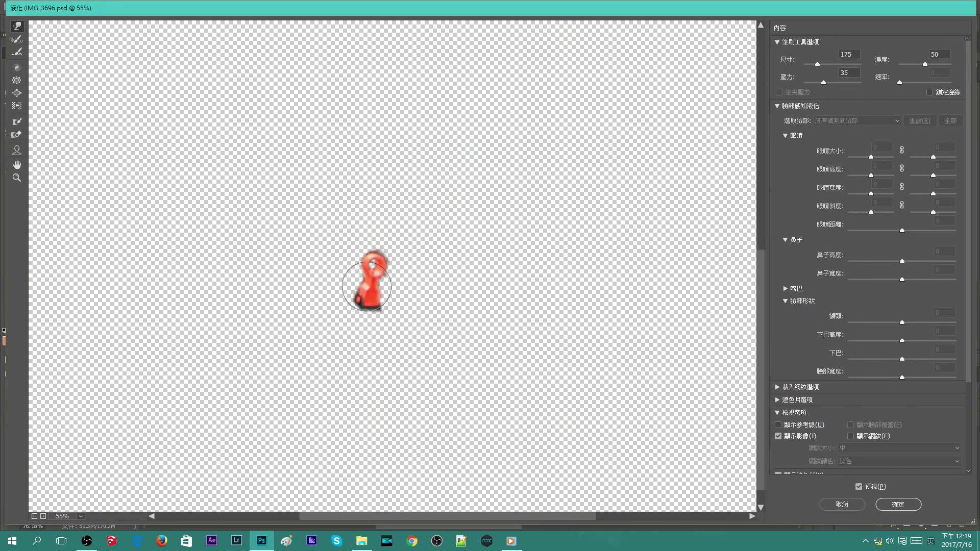
pyautogui.press('Return')
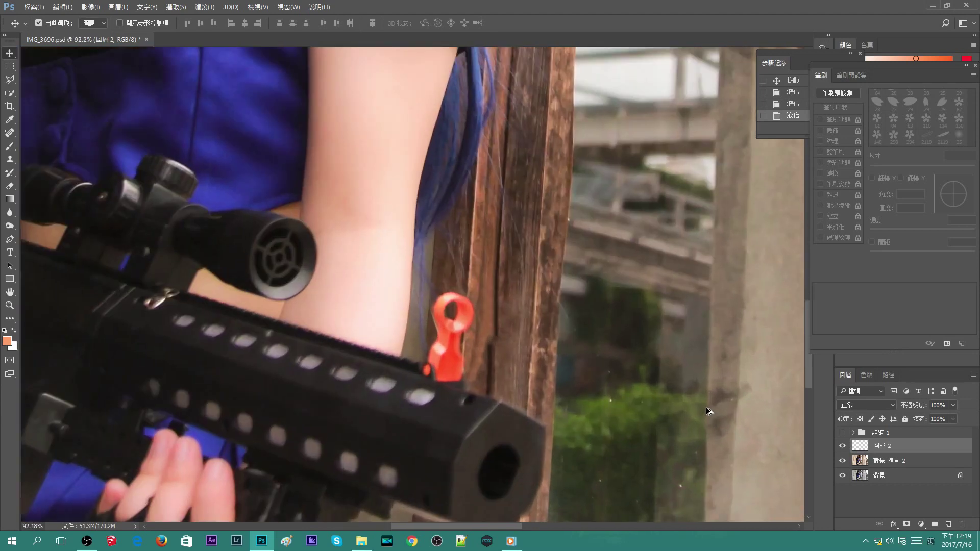
# Rotate the red clip about 7 degrees with Free Transform and commit.
pyautogui.hotkey('ctrl', 't')
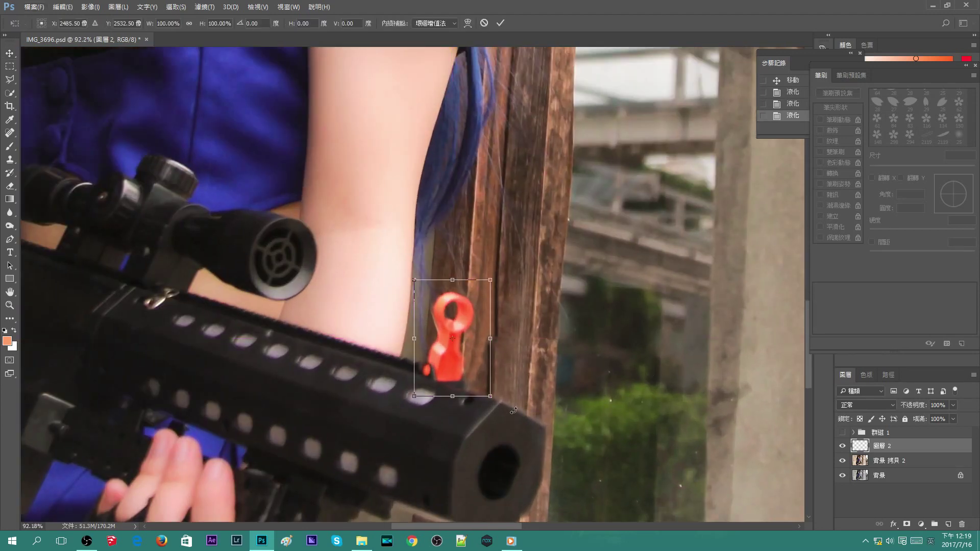
pyautogui.moveTo(444, 362); pyautogui.dragTo(448, 366)
pyautogui.press('Return')
pyautogui.scroll(-5, 608, 381)
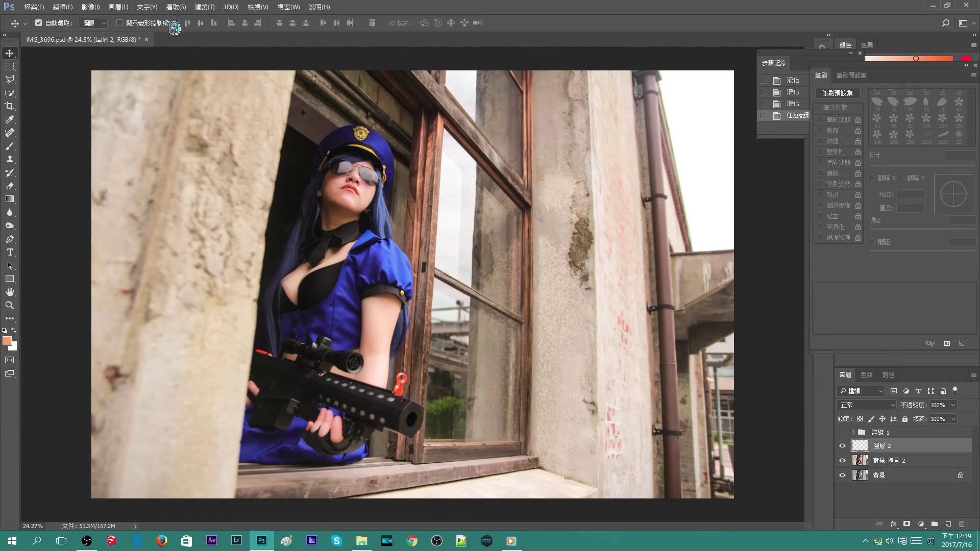
pyautogui.click(204, 7)
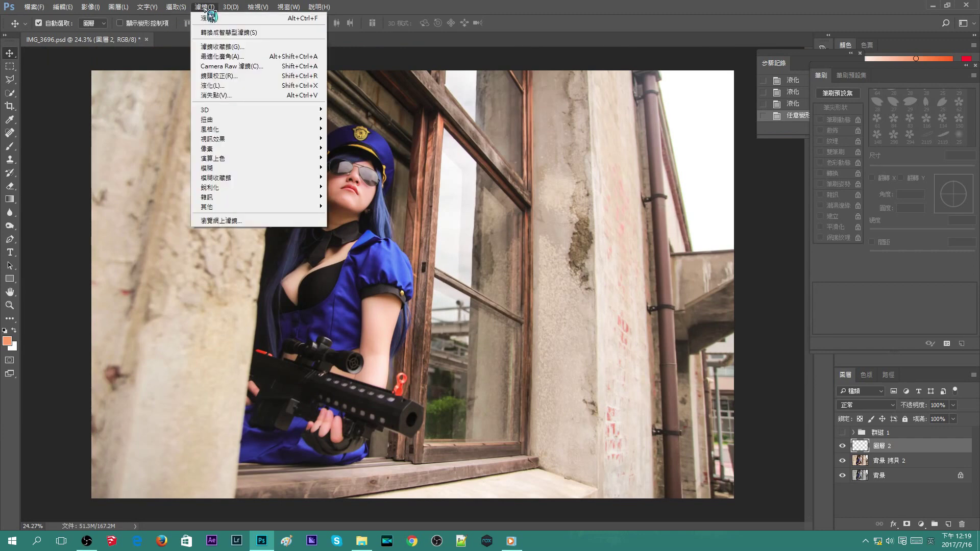
# Add a brown Photo Filter to the clipped layer after a brief Camera Raw check.
pyautogui.click(224, 69)
pyautogui.click(689, 511)
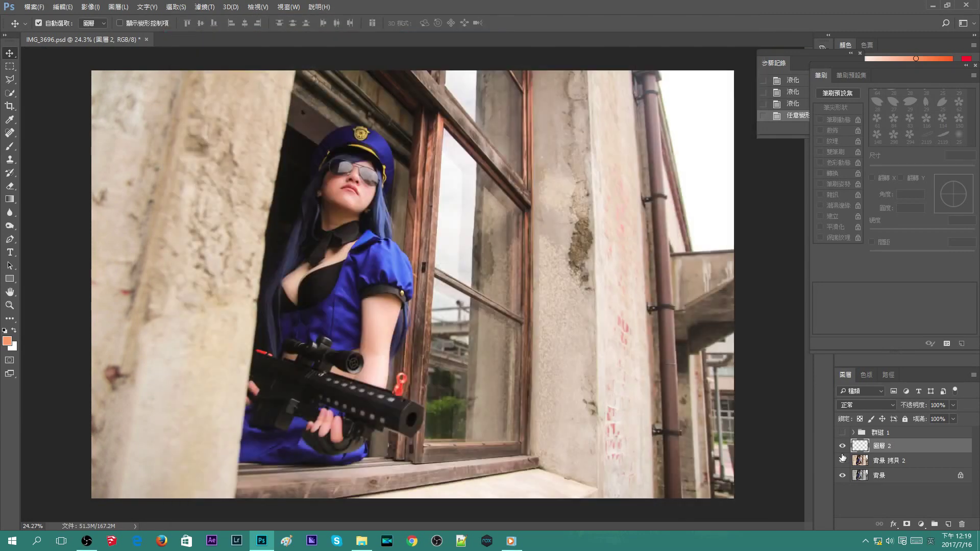
pyautogui.click(843, 446)
pyautogui.click(118, 7)
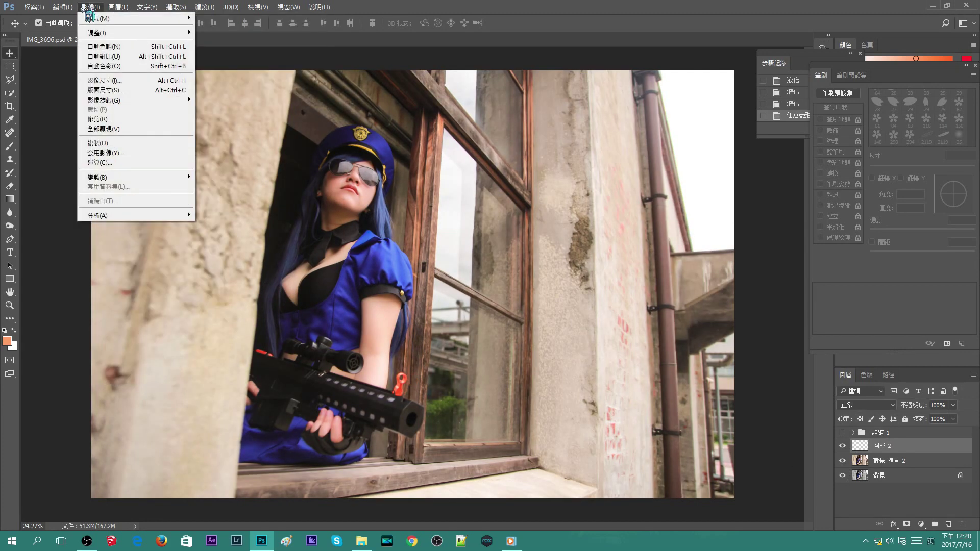
pyautogui.click(240, 124)
pyautogui.click(809, 364)
pyautogui.click(919, 297)
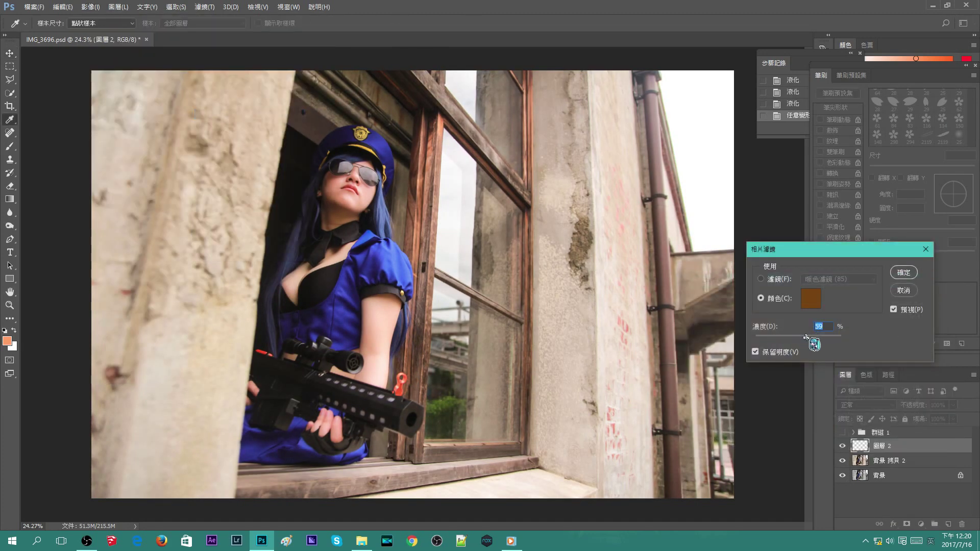
# Apply a lower-density brown Photo Filter to the main photo layer.
pyautogui.click(903, 308)
pyautogui.click(91, 7)
pyautogui.moveTo(97, 32)
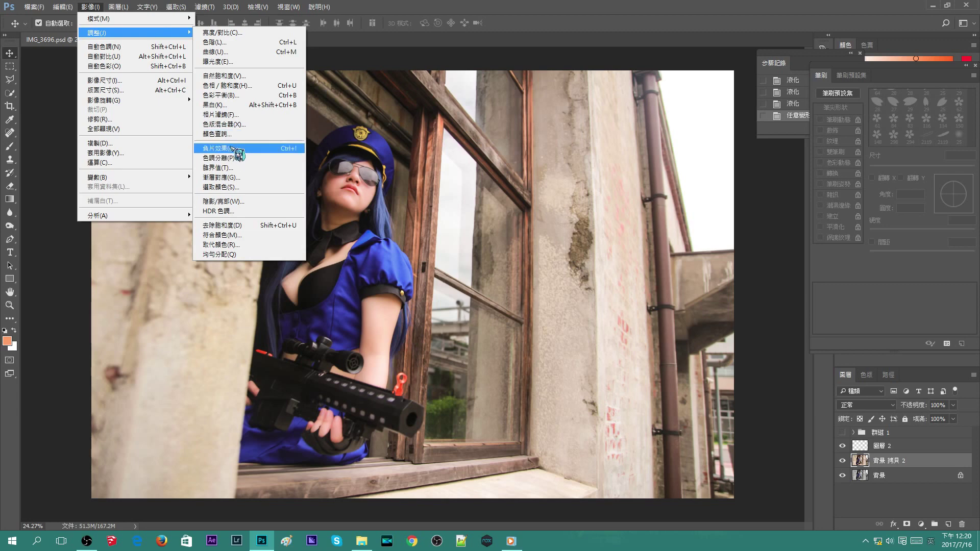
pyautogui.click(240, 125)
pyautogui.click(810, 298)
pyautogui.click(927, 302)
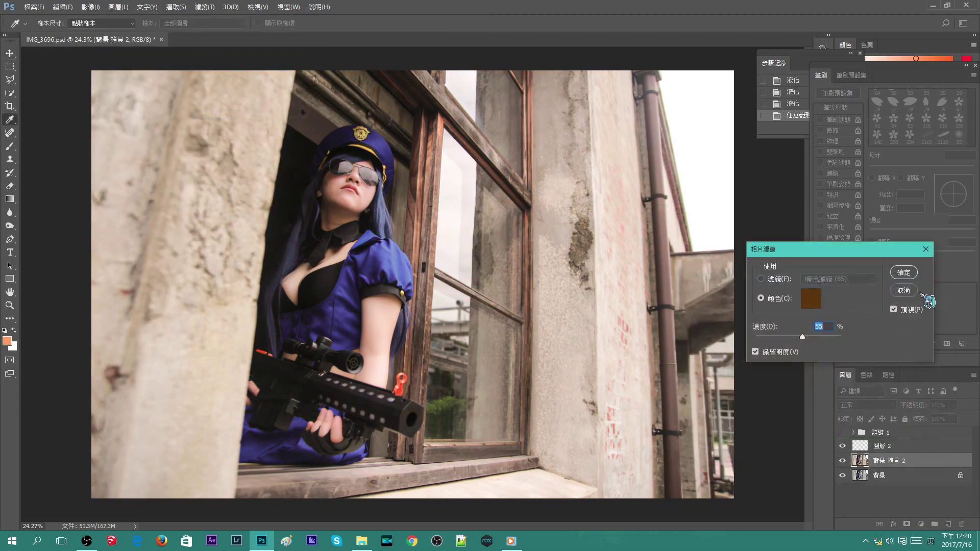
pyautogui.moveTo(802, 336); pyautogui.dragTo(781, 337)
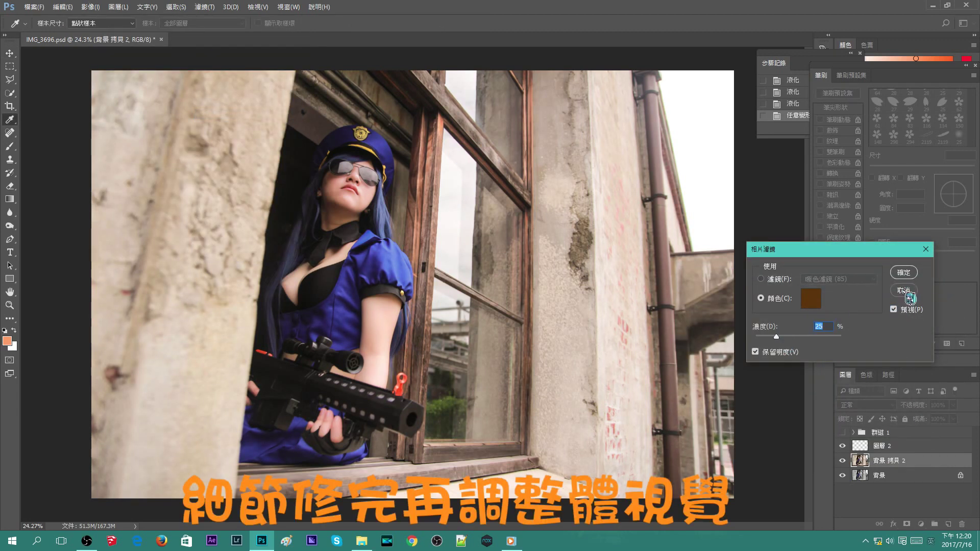
pyautogui.click(903, 272)
pyautogui.press('v')
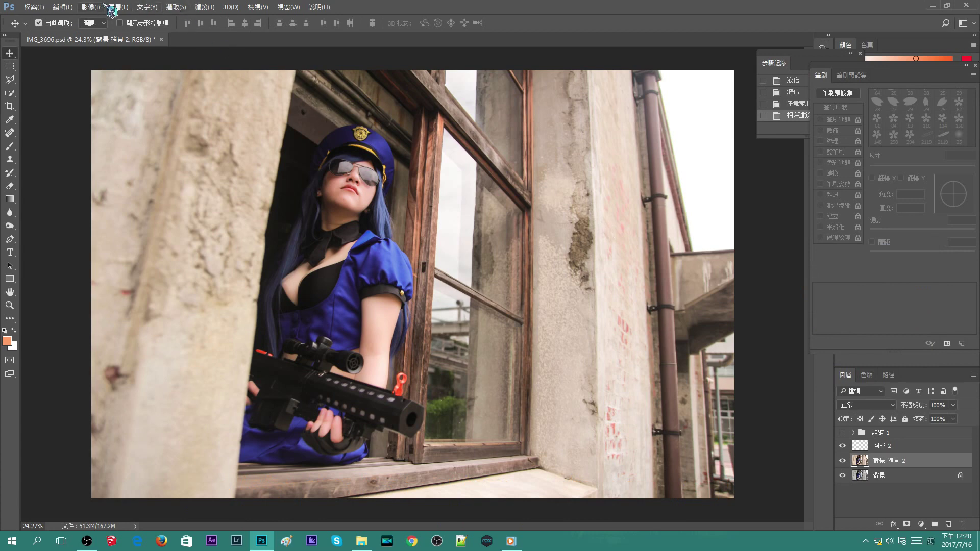
# Boost the photo's vibrance to +40, skipping Hue/Saturation.
pyautogui.click(91, 6)
pyautogui.click(224, 84)
pyautogui.press('Escape')
pyautogui.click(90, 6)
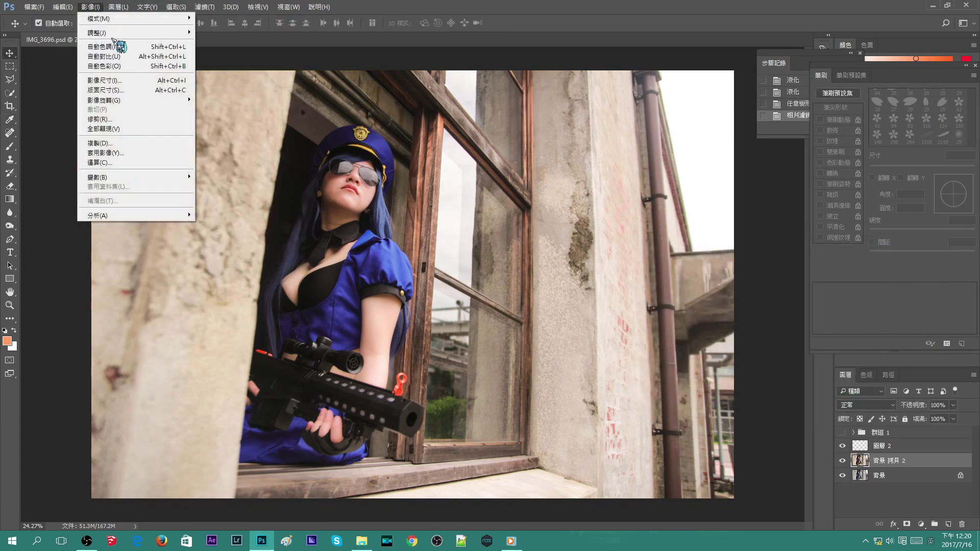
pyautogui.click(225, 75)
pyautogui.moveTo(654, 220); pyautogui.dragTo(674, 220)
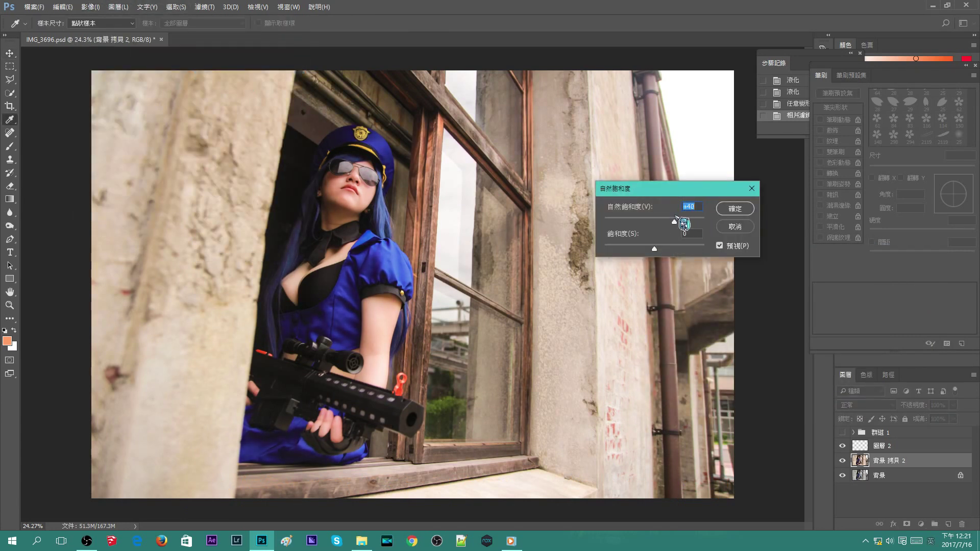
pyautogui.click(734, 211)
# Apply a Curves adjustment followed by Auto Contrast to the photo.
pyautogui.click(91, 7)
pyautogui.click(225, 53)
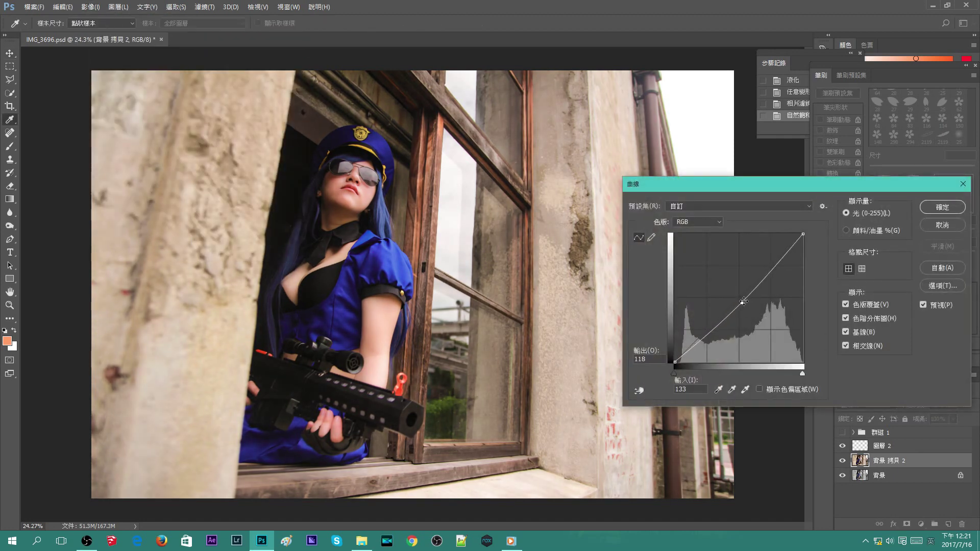
pyautogui.click(942, 207)
pyautogui.click(91, 6)
pyautogui.click(103, 57)
# Bring up Camera Raw's Effects settings to prepare a vignette.
pyautogui.click(204, 6)
pyautogui.click(229, 69)
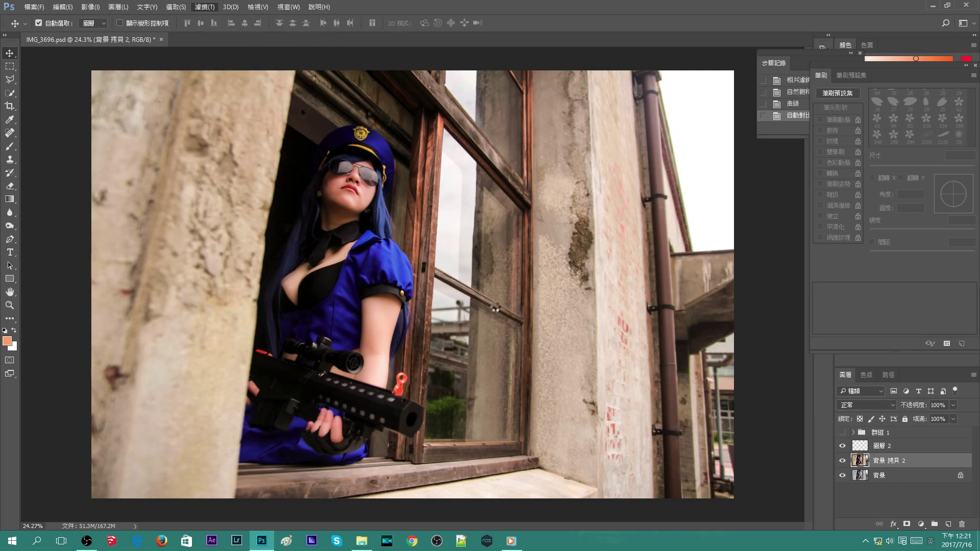
pyautogui.click(689, 143)
# Add a darkening vignette, then Camera Raw clarity +43 to everything outside the lassoed woman.
pyautogui.moveTo(689, 322); pyautogui.dragTo(672, 321)
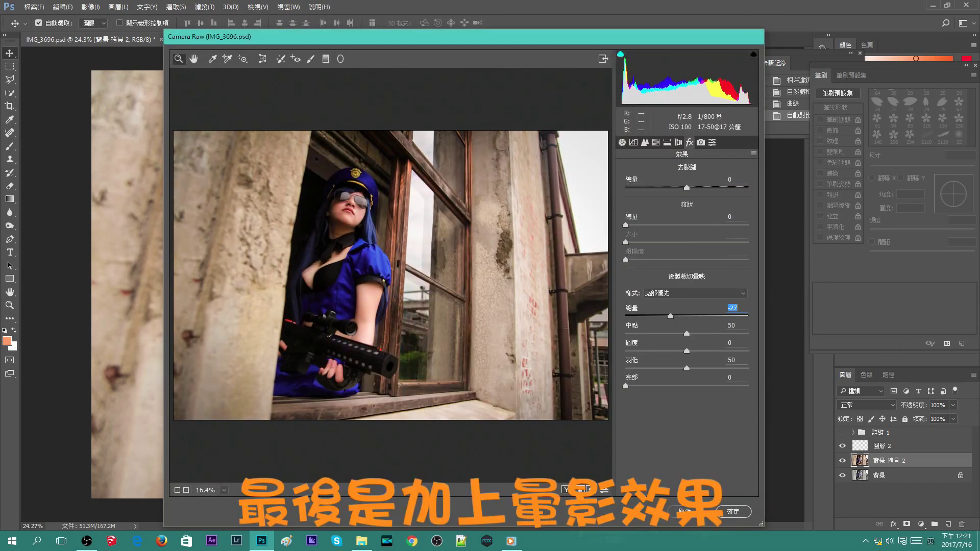
pyautogui.click(732, 512)
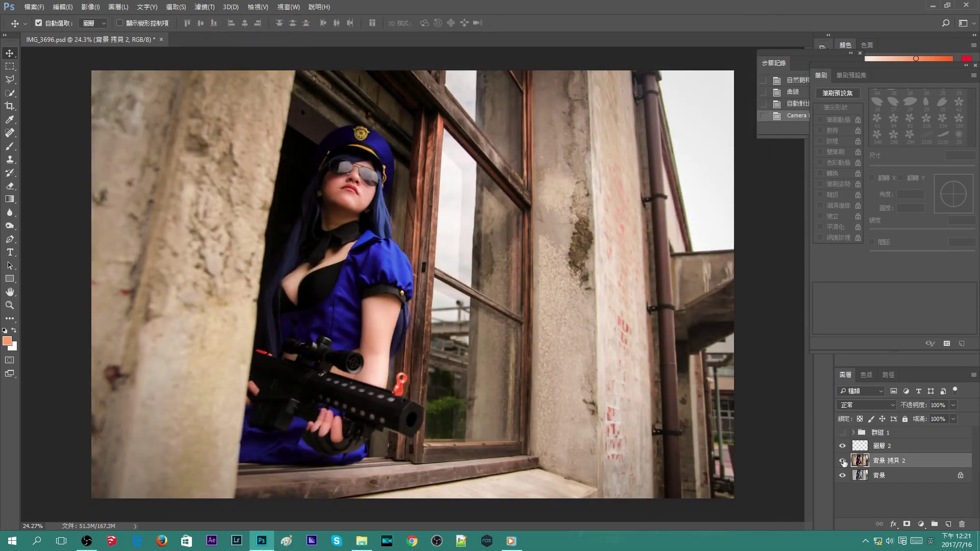
pyautogui.click(11, 79)
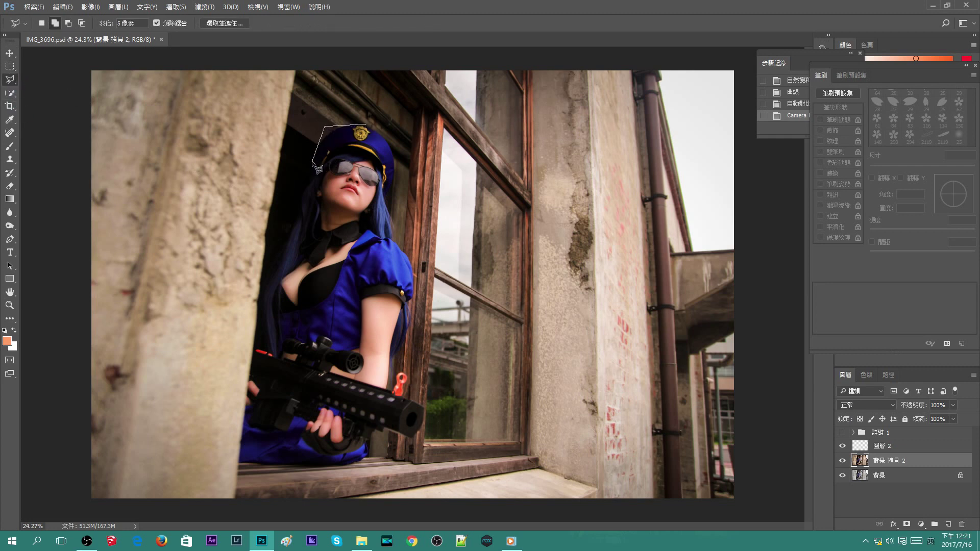
pyautogui.doubleClick(376, 136)
pyautogui.hotkey('ctrl', 'shift', 'i')
pyautogui.click(204, 7)
pyautogui.click(239, 79)
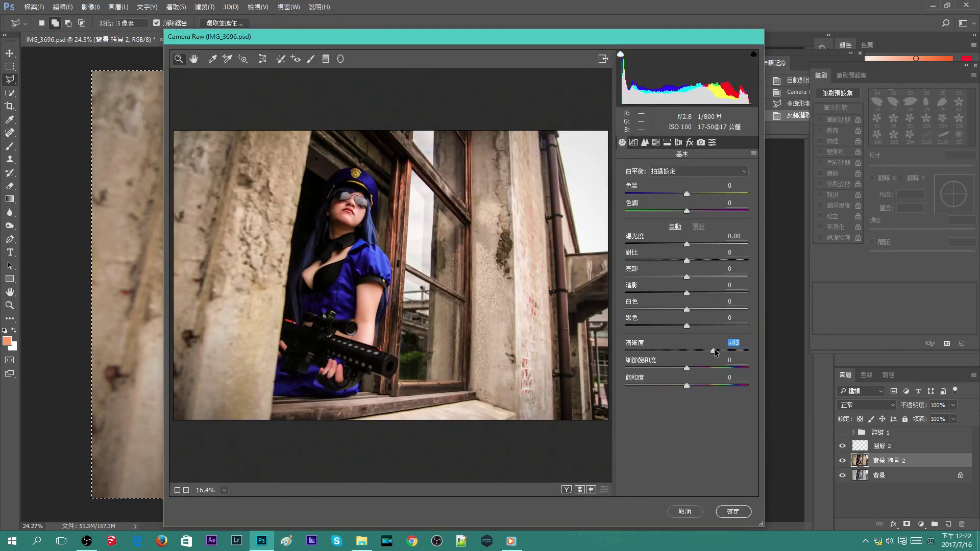
pyautogui.press('Return')
pyautogui.hotkey('ctrl', 'd')
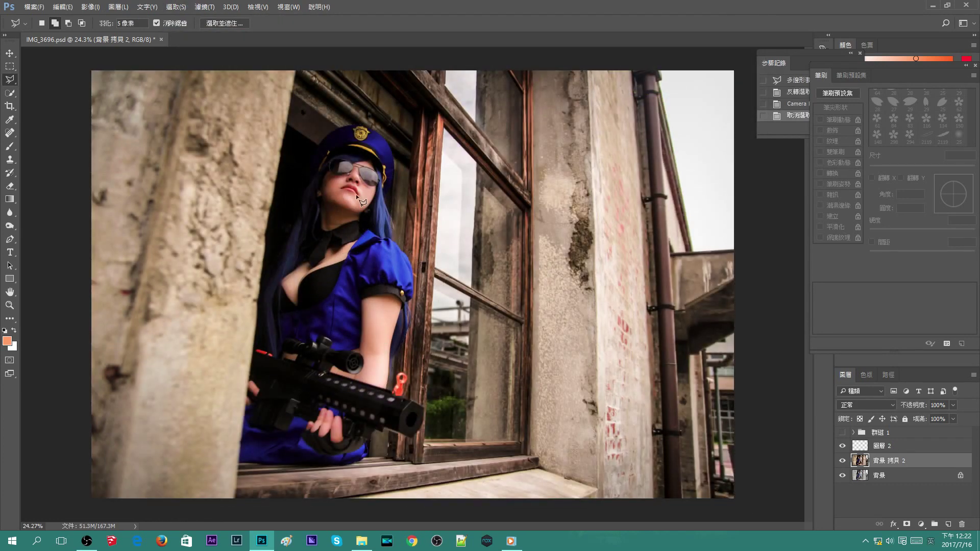
# Type the two-line credit CN:牛奶 / 攝影:塔茲米 at the photo's lower left.
pyautogui.click(10, 252)
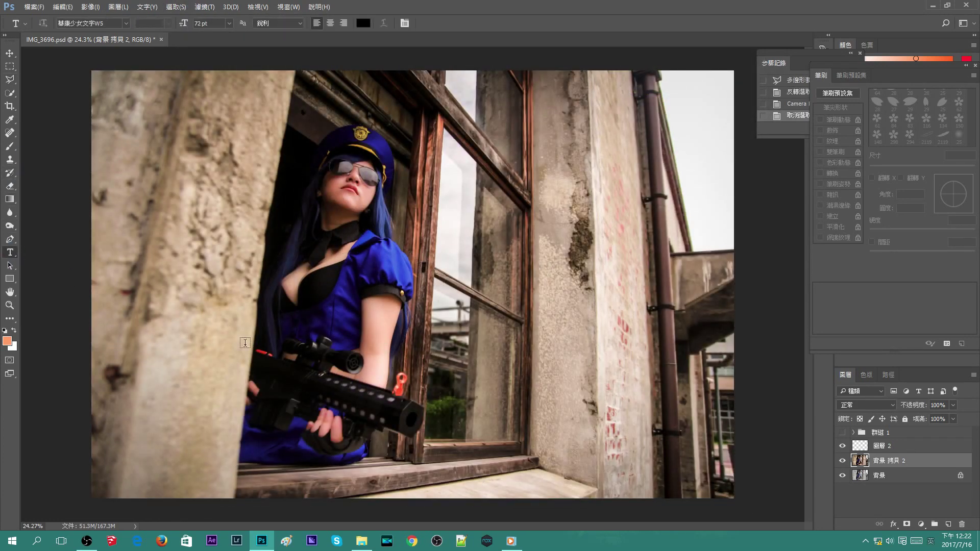
pyautogui.click(179, 442)
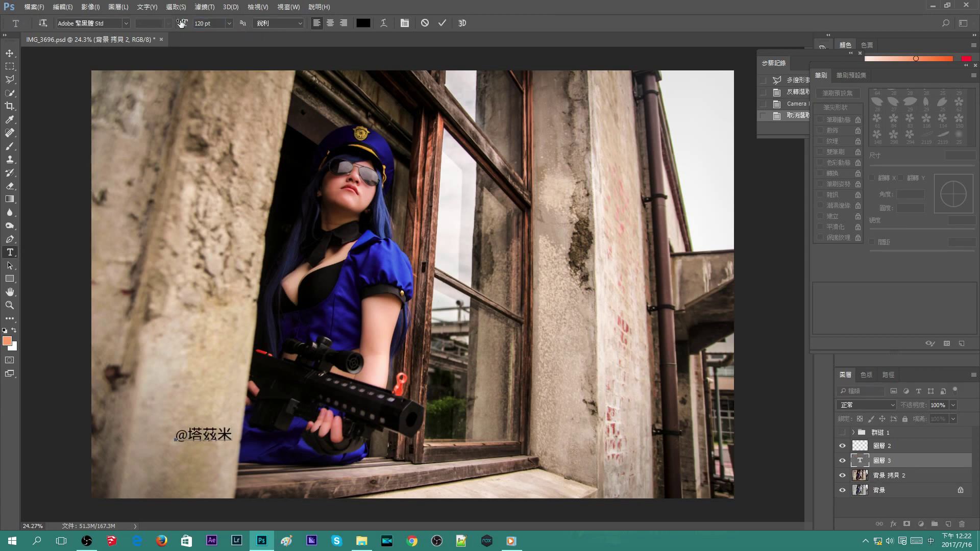
pyautogui.write('攝影:')
pyautogui.press('Return')
pyautogui.write('CN:牛奶')
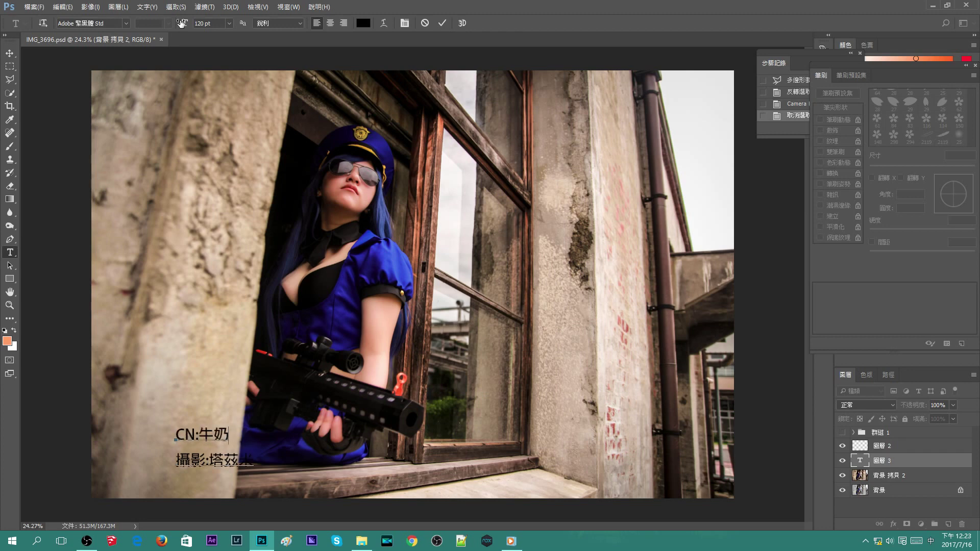
# Make the credit text white in a handwriting-style font.
pyautogui.hotkey('ctrl', 'a')
pyautogui.click(363, 23)
pyautogui.click(866, 300)
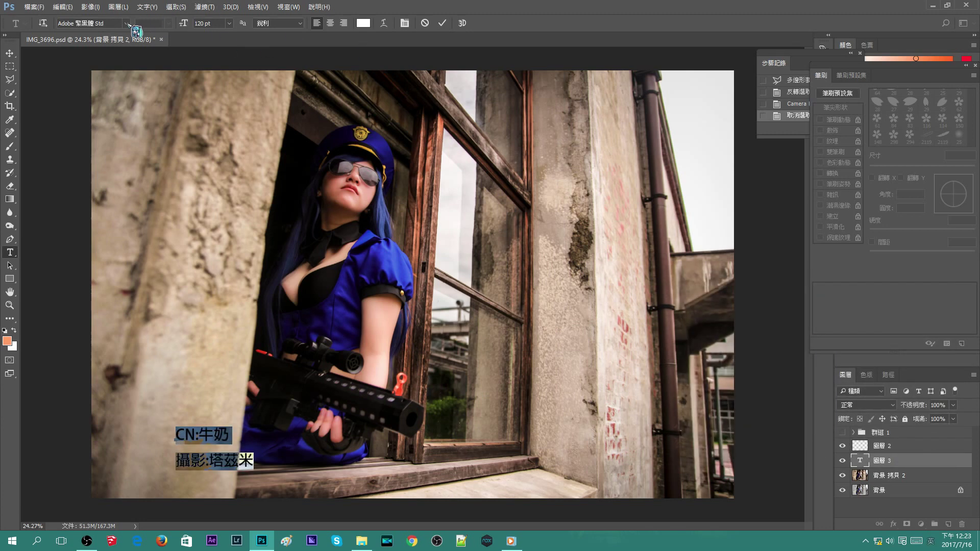
pyautogui.click(126, 23)
pyautogui.click(125, 74)
# Move the credit into the bottom-left corner of the photo.
pyautogui.click(10, 53)
pyautogui.moveTo(215, 459); pyautogui.dragTo(185, 475)
pyautogui.click(62, 7)
pyautogui.click(76, 207)
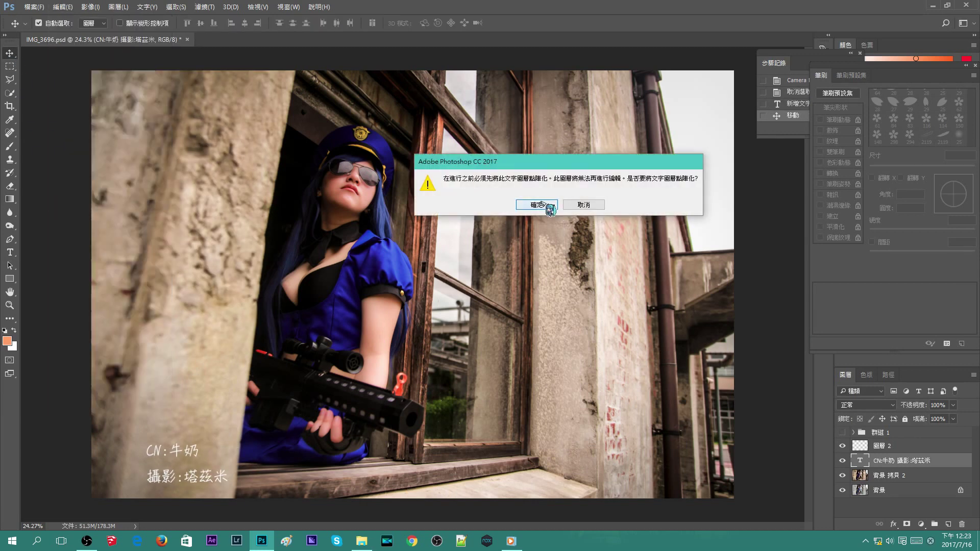
# Rasterize the credit and perspective-warp its four corners to match the wall's angle.
pyautogui.click(559, 208)
pyautogui.moveTo(137, 437); pyautogui.dragTo(233, 487)
pyautogui.press('w')
pyautogui.moveTo(137, 436); pyautogui.dragTo(132, 421)
pyautogui.moveTo(136, 488); pyautogui.dragTo(123, 488)
pyautogui.moveTo(233, 436); pyautogui.dragTo(239, 436)
pyautogui.moveTo(232, 488); pyautogui.dragTo(235, 489)
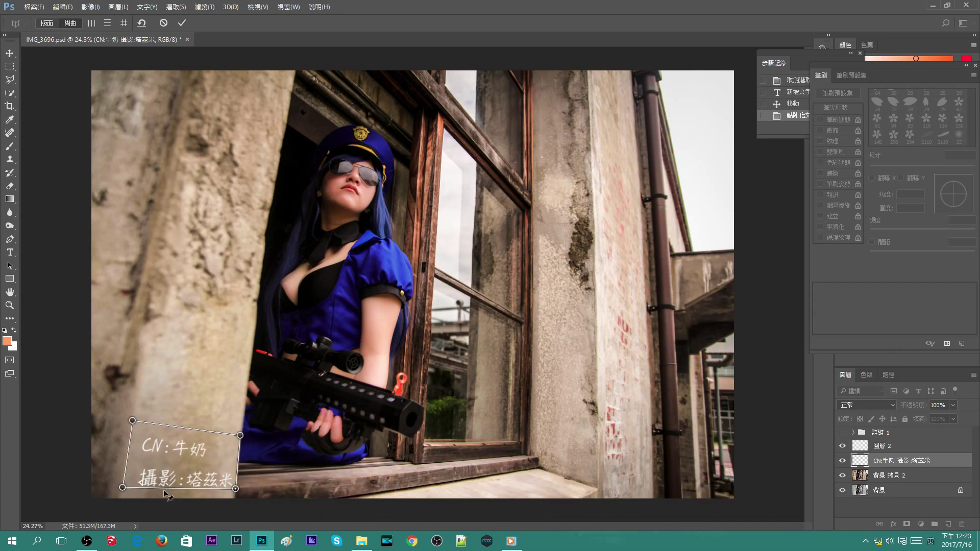
pyautogui.moveTo(123, 488); pyautogui.dragTo(115, 495)
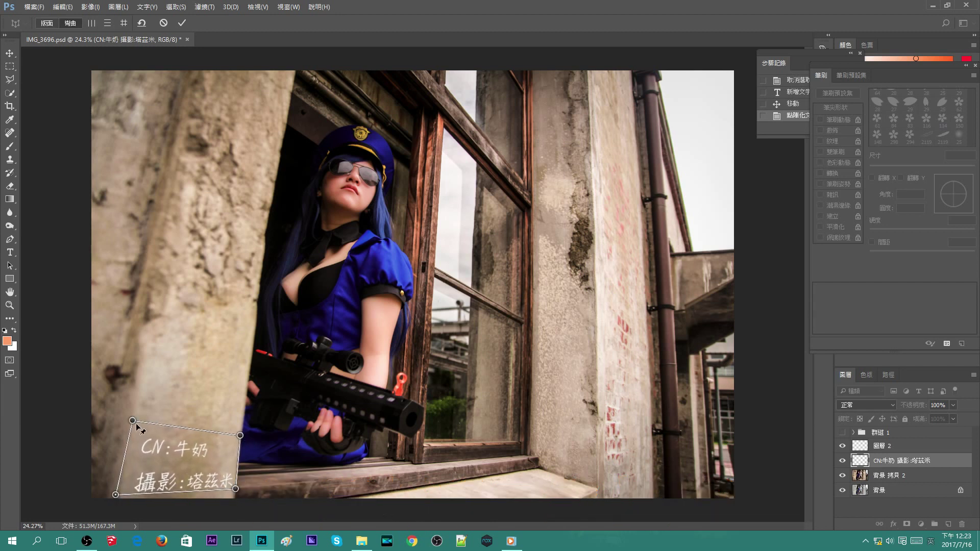
pyautogui.moveTo(132, 421); pyautogui.dragTo(129, 414)
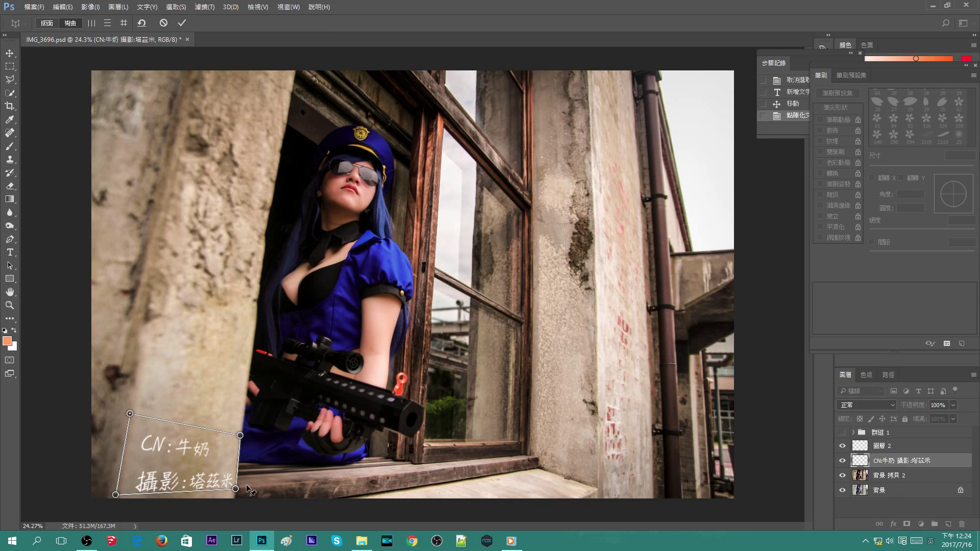
pyautogui.press('Return')
pyautogui.click(952, 405)
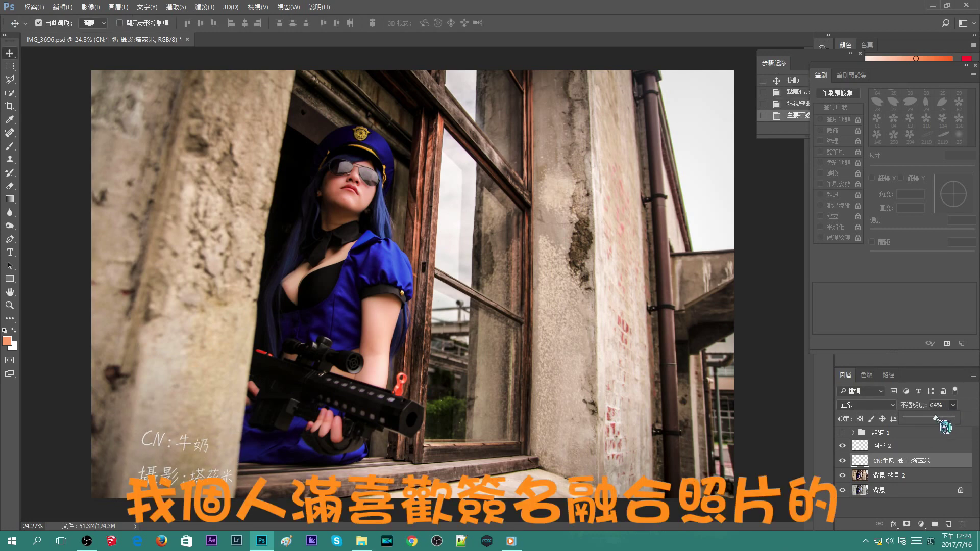
# Lower the credit's opacity to 64% and give it a slight Gaussian Blur.
pyautogui.moveTo(955, 417); pyautogui.dragTo(935, 417)
pyautogui.click(204, 6)
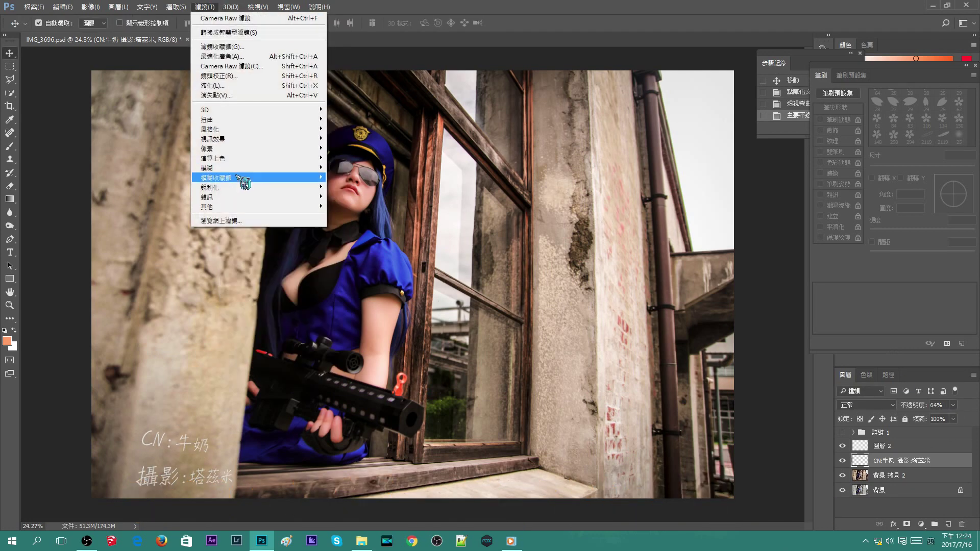
pyautogui.click(353, 226)
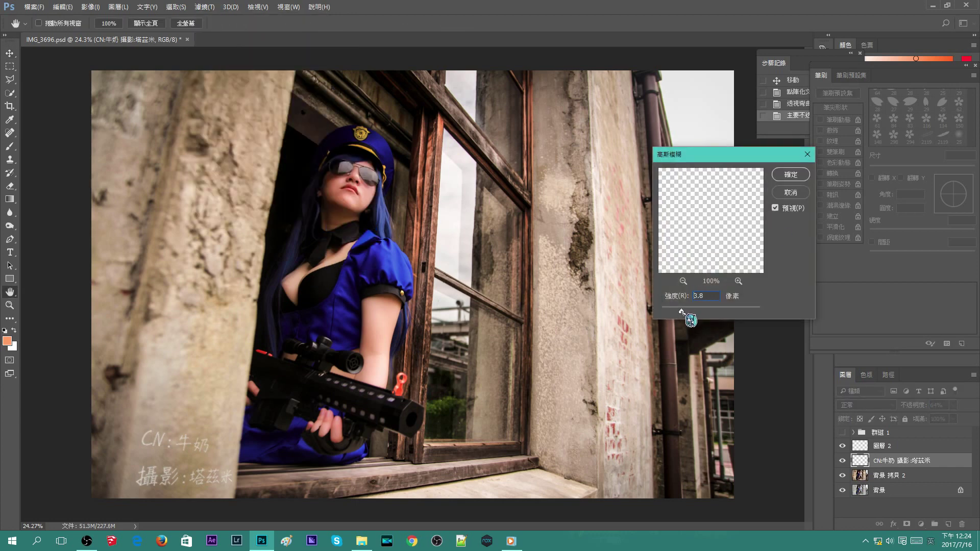
pyautogui.click(789, 175)
# Add a drop shadow to the credit with increased distance from the text.
pyautogui.doubleClick(949, 460)
pyautogui.click(71, 432)
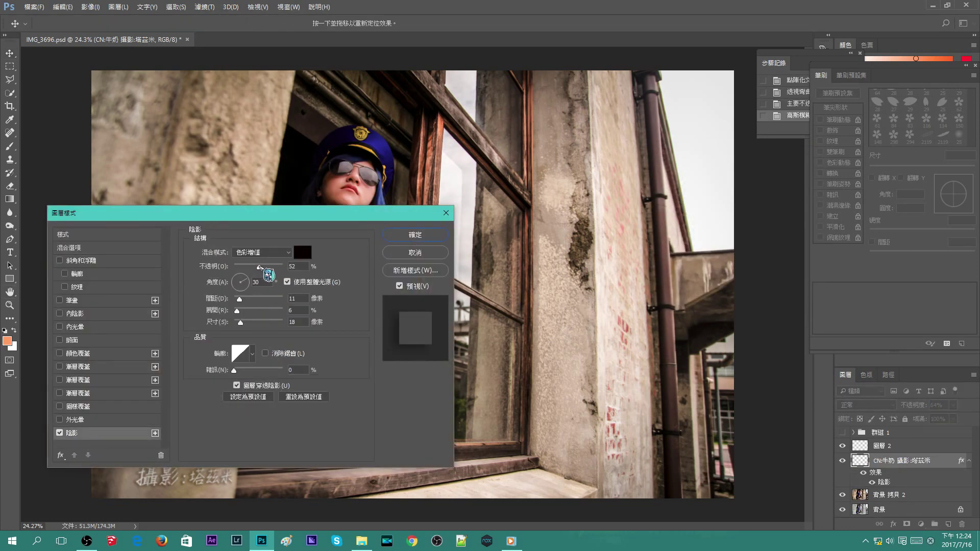
pyautogui.moveTo(338, 214); pyautogui.dragTo(542, 156)
pyautogui.moveTo(444, 241); pyautogui.dragTo(457, 241)
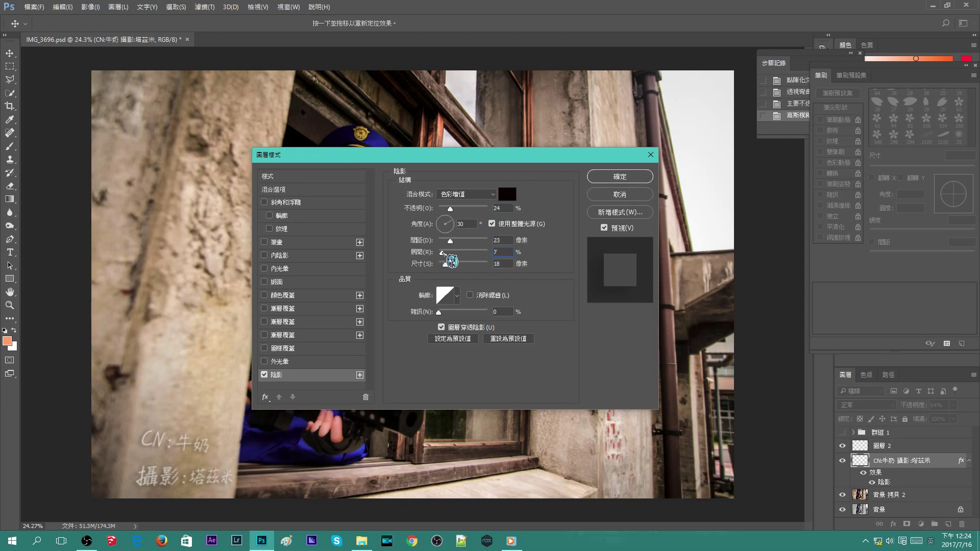
pyautogui.moveTo(445, 264); pyautogui.dragTo(464, 241)
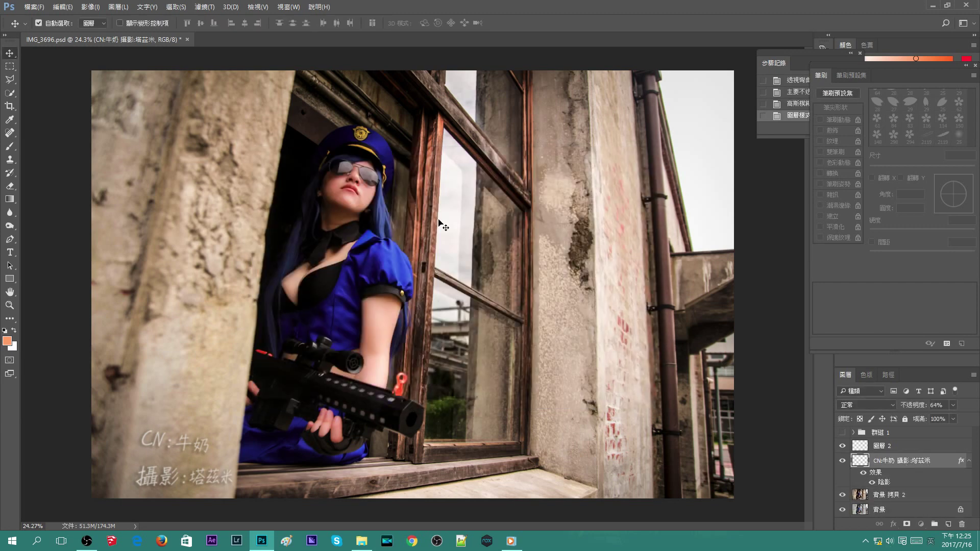
# Merge the credit into the photo and apply a final Camera Raw tweak.
pyautogui.rightClick(901, 492)
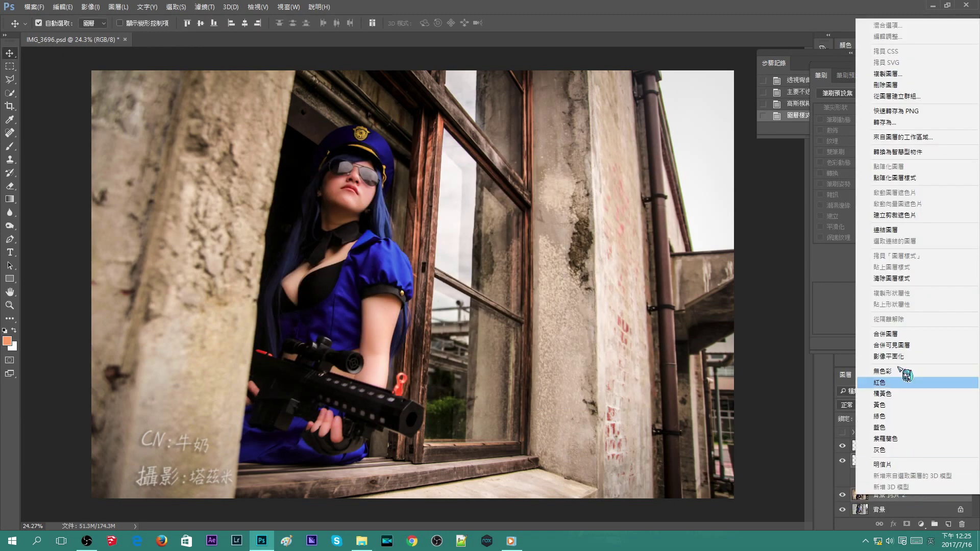
pyautogui.click(939, 411)
pyautogui.click(204, 7)
pyautogui.click(259, 83)
pyautogui.click(670, 170)
pyautogui.moveTo(690, 320); pyautogui.dragTo(673, 320)
pyautogui.click(744, 514)
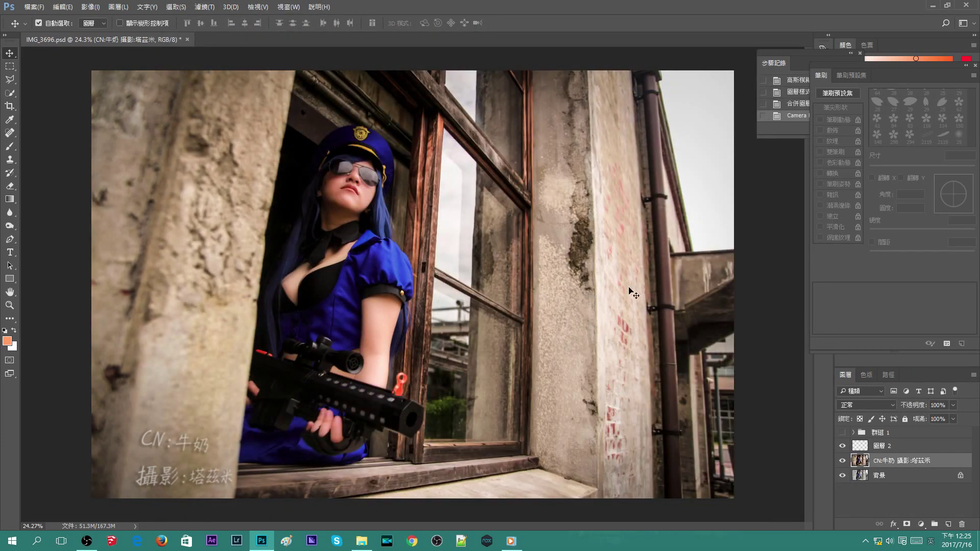
# Save a copy of the image in JPEG format.
pyautogui.hotkey('ctrl', 'shift', 's')
pyautogui.click(276, 235)
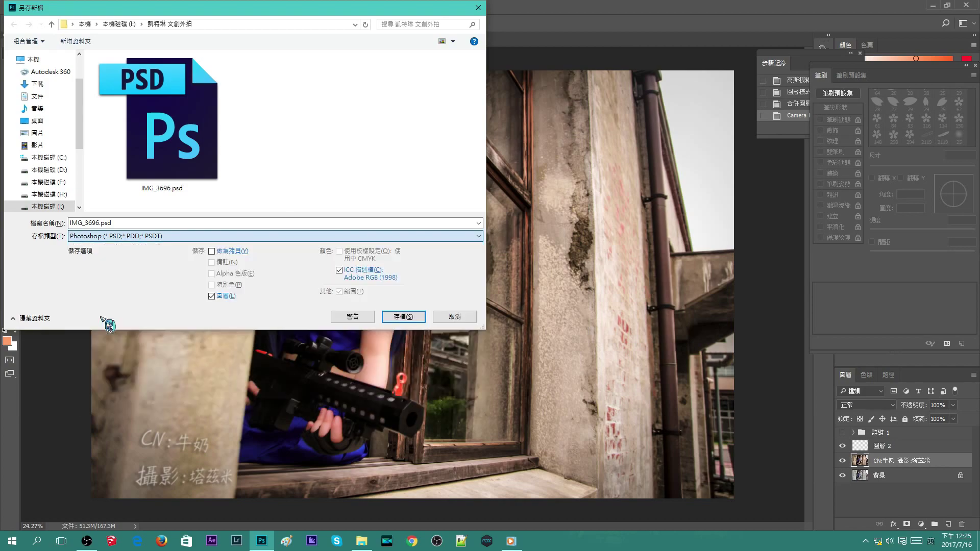
pyautogui.click(345, 312)
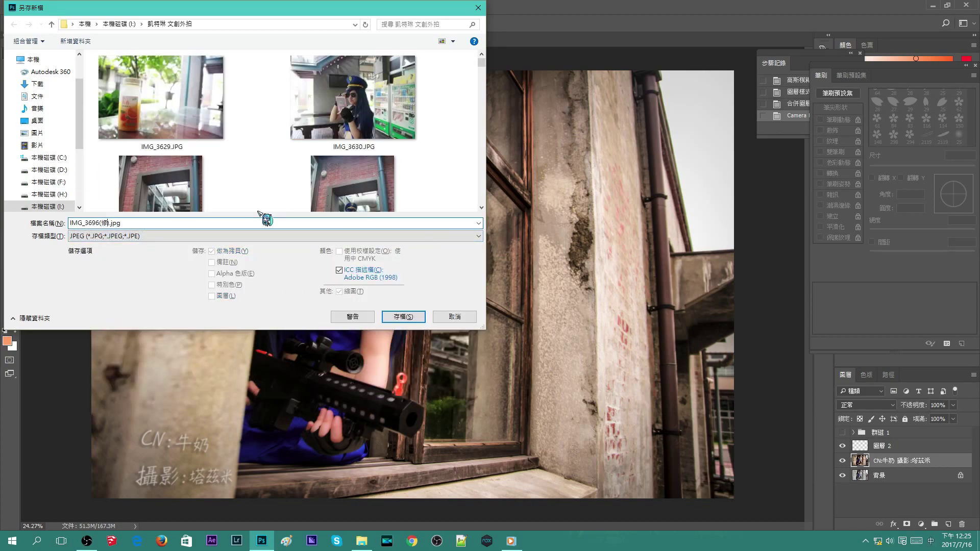
pyautogui.press('Return')
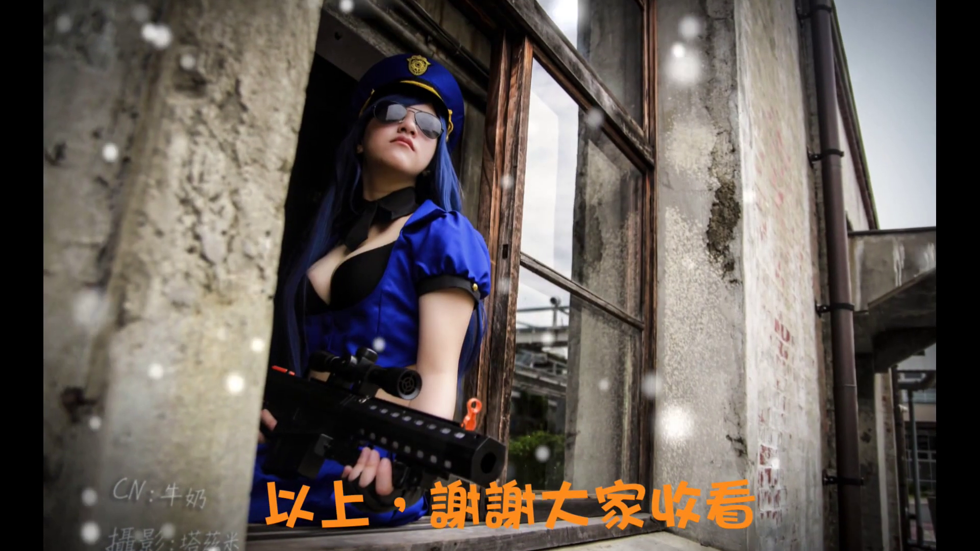